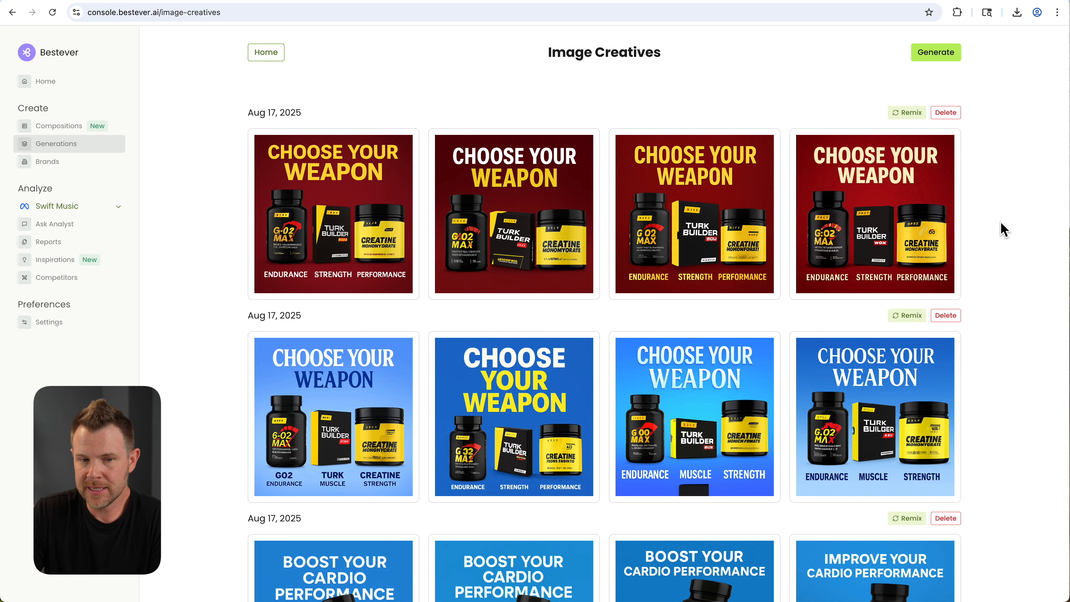
# Open the first red "Choose Your Weapon" creative from the newest batch and start editing it in the canvas.
pyautogui.moveTo(354, 213)
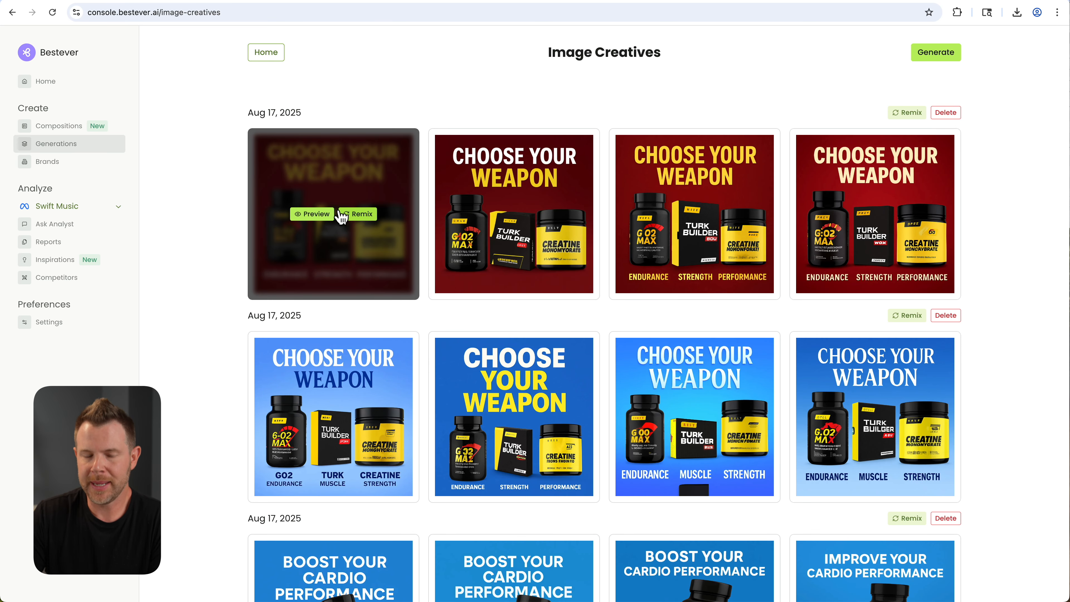
pyautogui.click(316, 215)
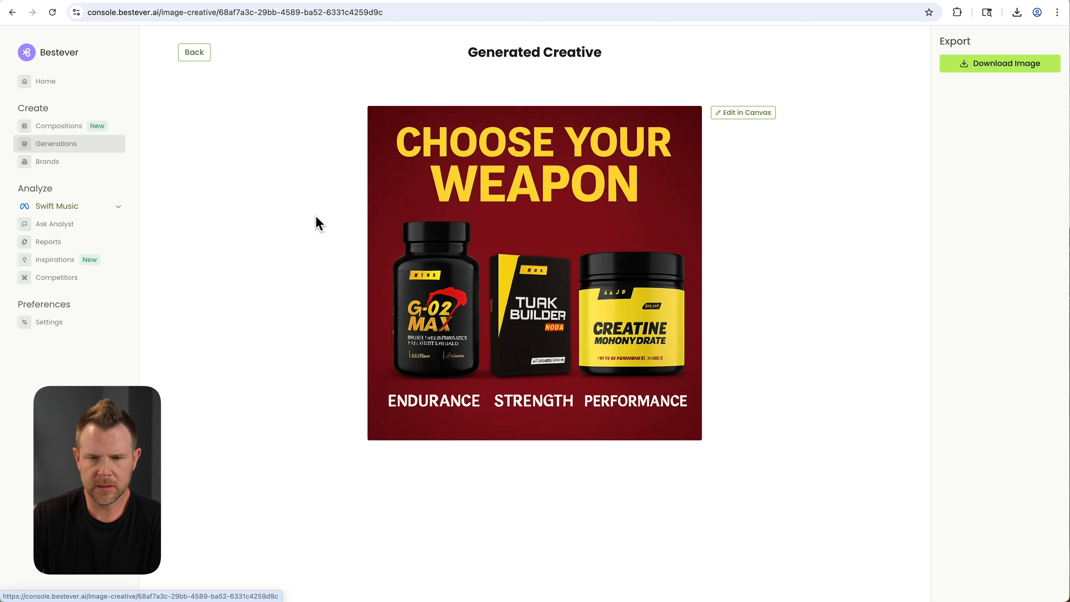
pyautogui.click(744, 118)
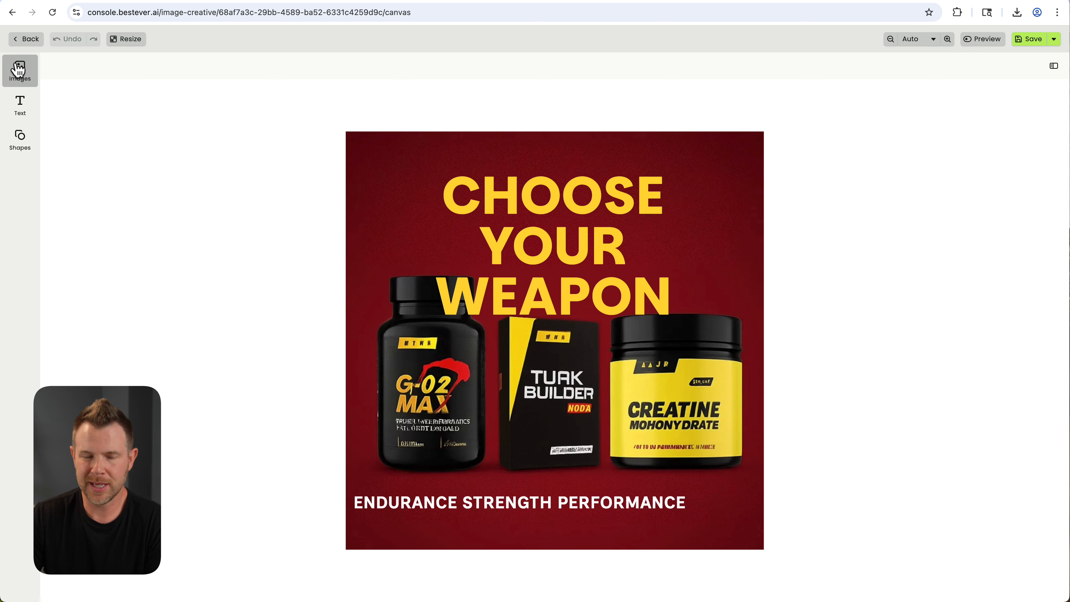
# Place the Creatine Monohydrate product image over the generated creatine tub at matching size, and centre the "ENDURANCE STRENGTH PERFORMANCE" text below the products.
pyautogui.click(19, 70)
pyautogui.click(165, 192)
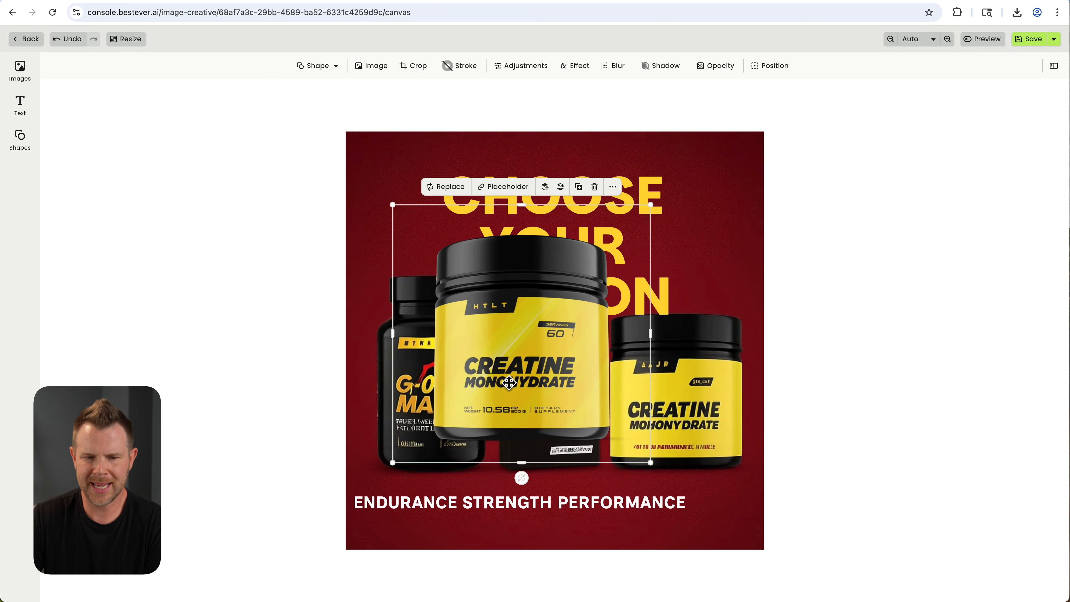
pyautogui.moveTo(531, 360); pyautogui.dragTo(671, 393)
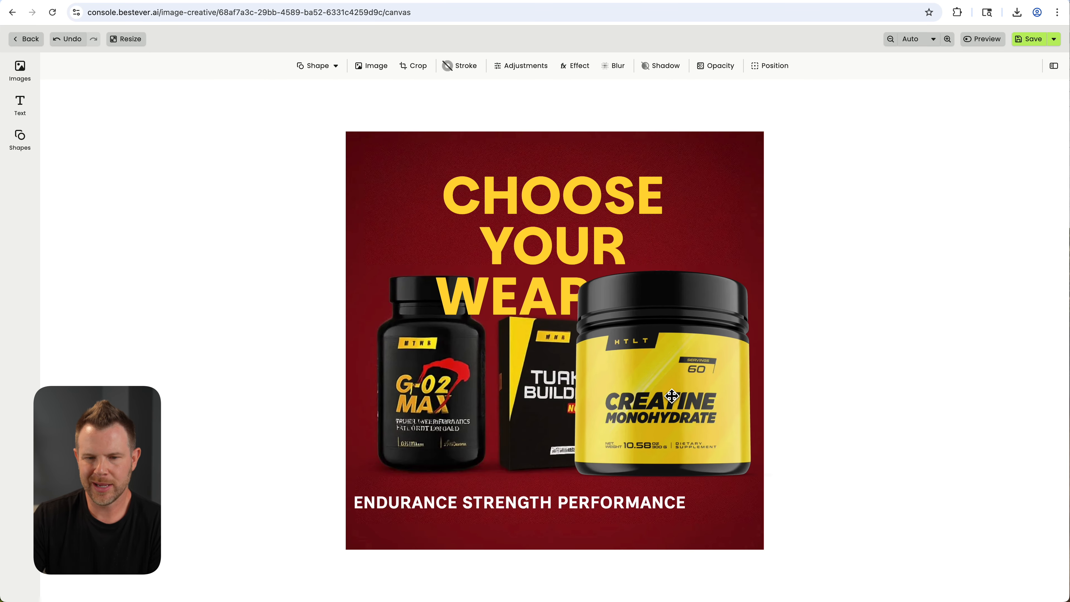
pyautogui.moveTo(791, 238); pyautogui.dragTo(700, 330)
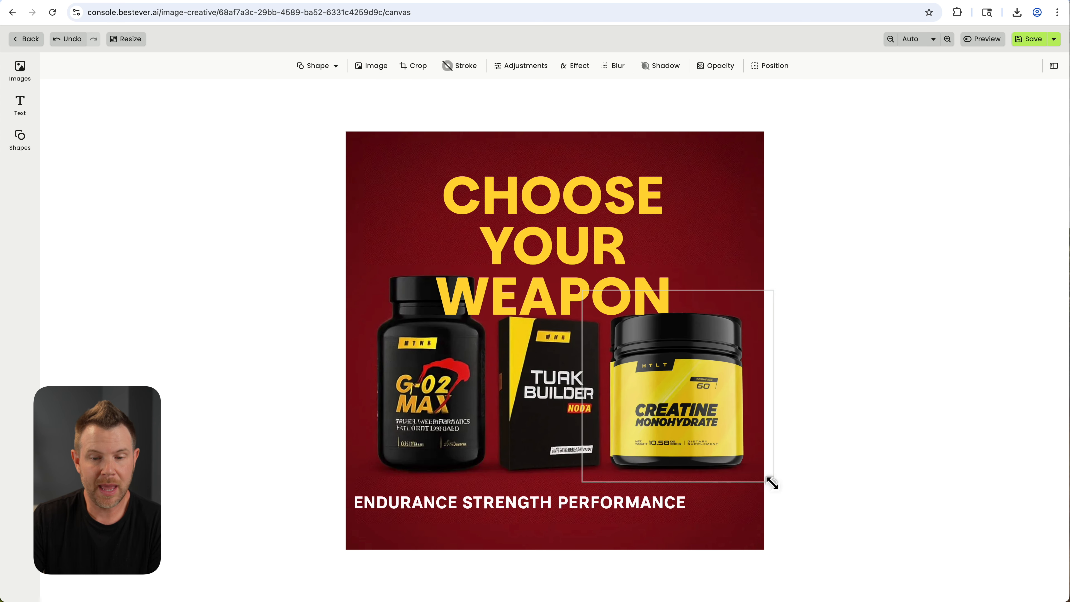
pyautogui.moveTo(772, 483); pyautogui.dragTo(774, 495)
pyautogui.moveTo(706, 441); pyautogui.dragTo(704, 442)
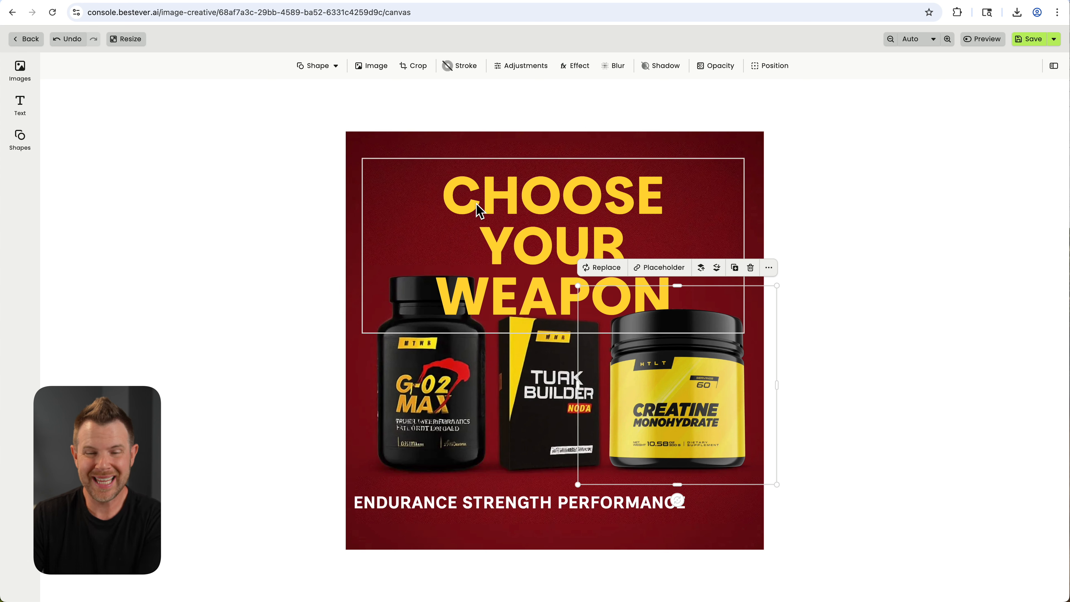
pyautogui.moveTo(497, 499); pyautogui.dragTo(520, 493)
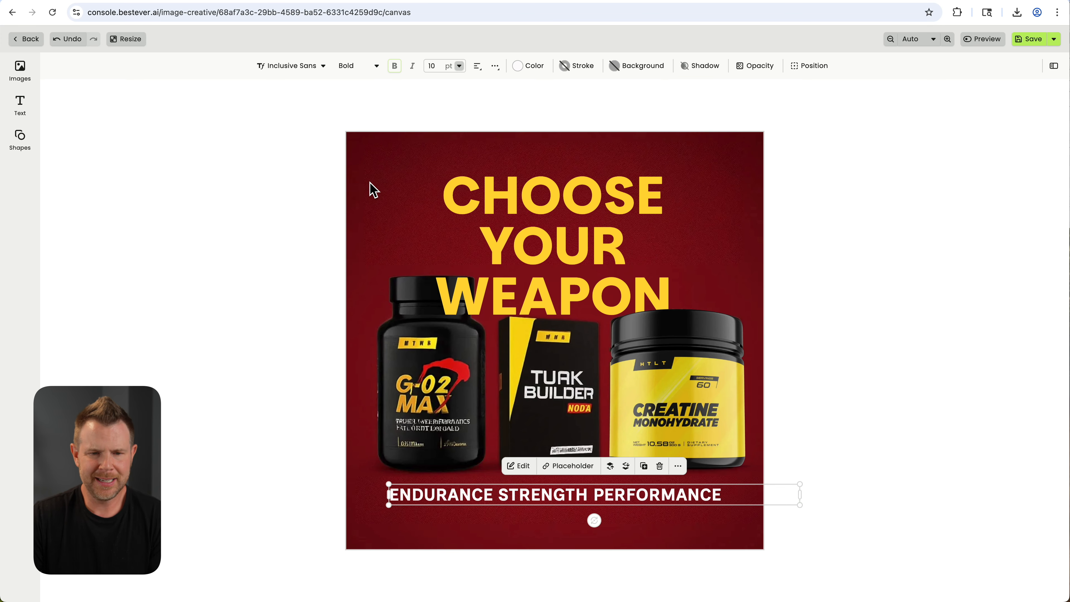
# Add a basic square shape and enlarge it until it covers the entire canvas.
pyautogui.click(21, 138)
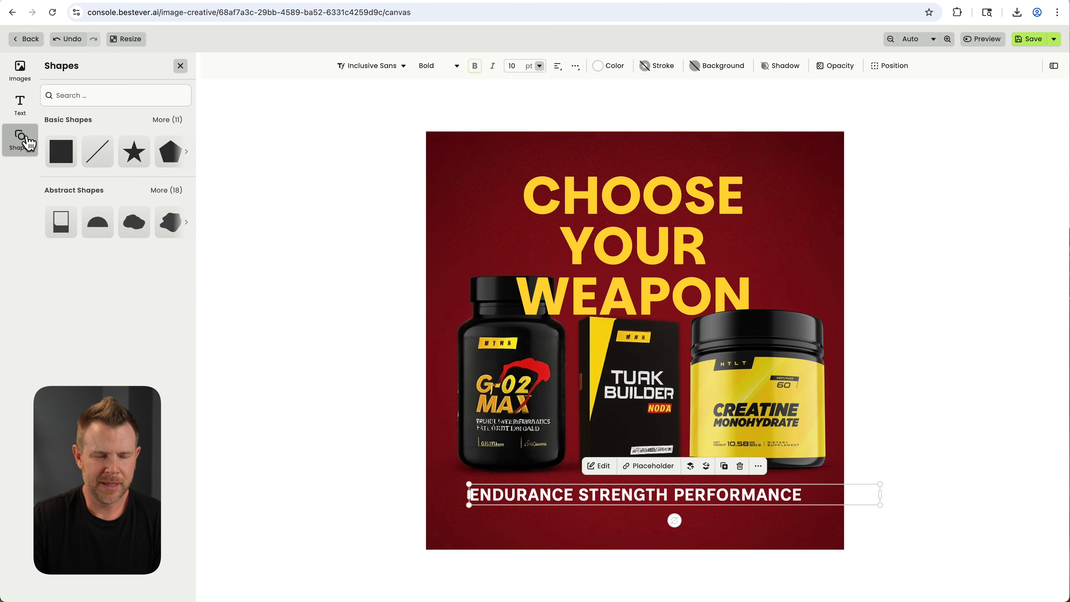
pyautogui.click(72, 158)
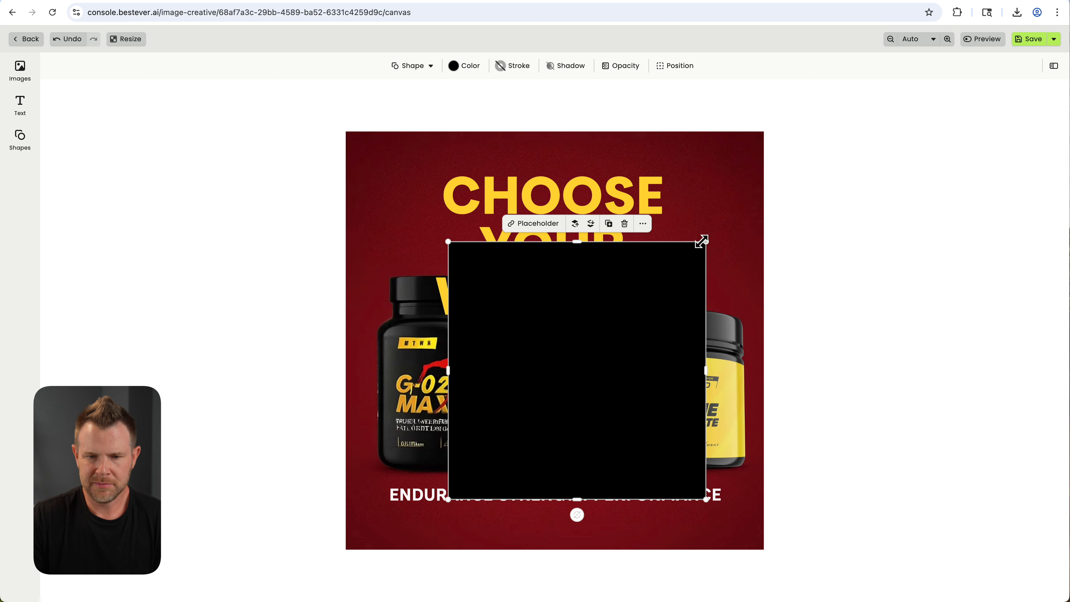
pyautogui.moveTo(701, 239); pyautogui.dragTo(737, 104)
pyautogui.moveTo(683, 334); pyautogui.dragTo(574, 310)
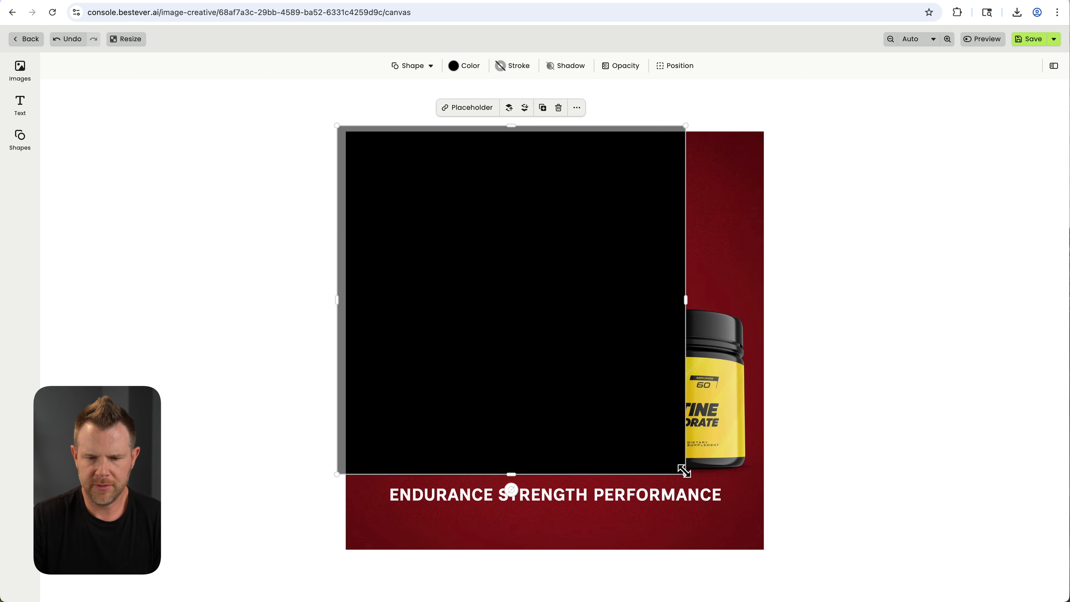
pyautogui.moveTo(684, 473); pyautogui.dragTo(770, 555)
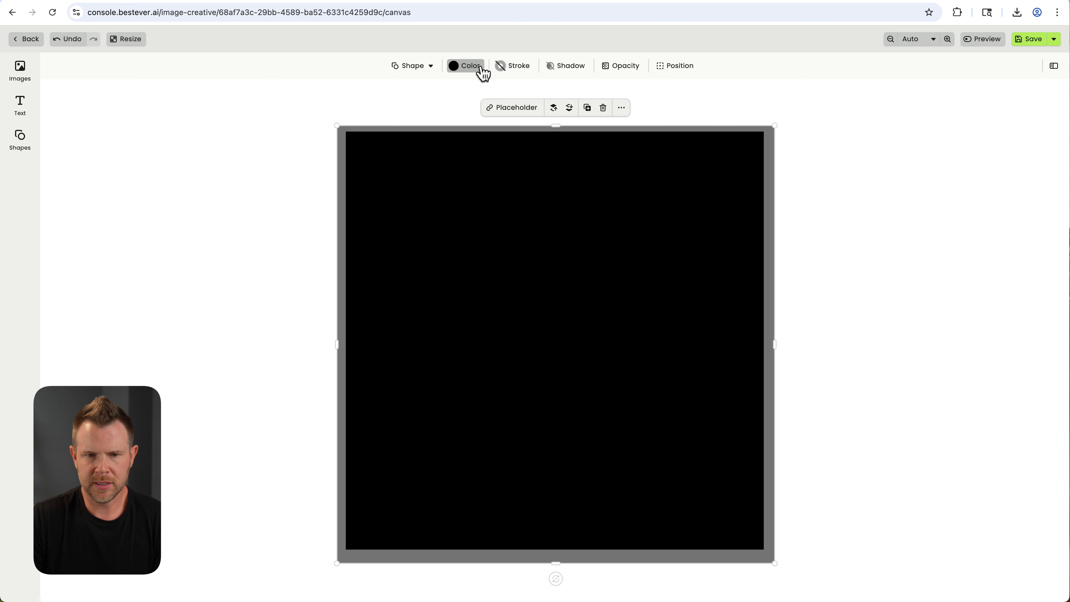
# Fill the full-canvas square with a vertical gradient from red down to black.
pyautogui.click(471, 66)
pyautogui.click(191, 132)
pyautogui.moveTo(192, 131); pyautogui.dragTo(191, 170)
pyautogui.click(162, 116)
pyautogui.click(563, 131)
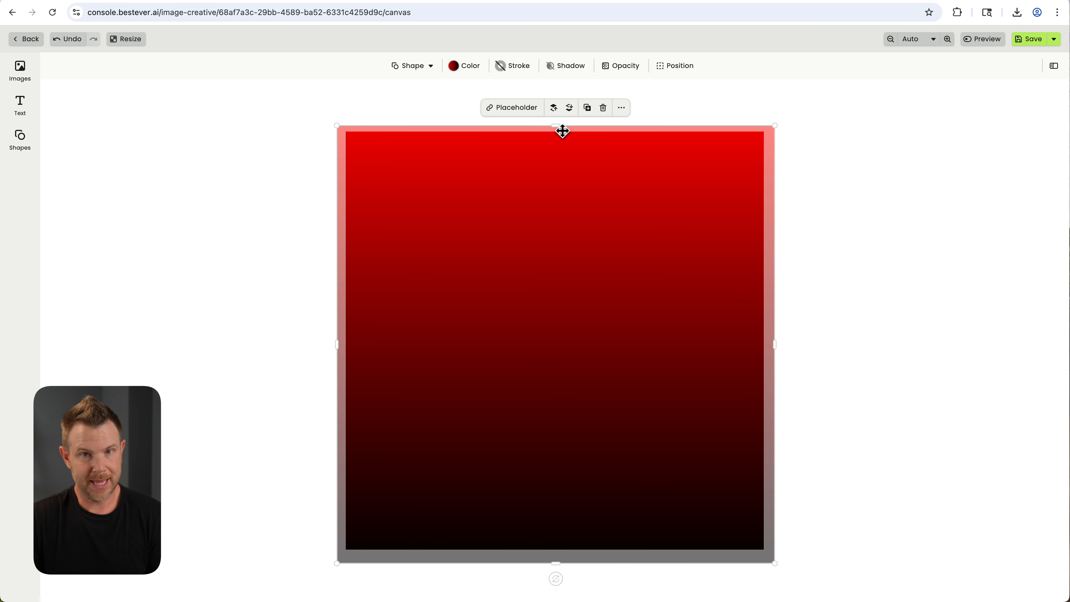
# Send the gradient square backward until it sits behind the headline, tub and original background image.
pyautogui.click(570, 109)
pyautogui.click(570, 109)
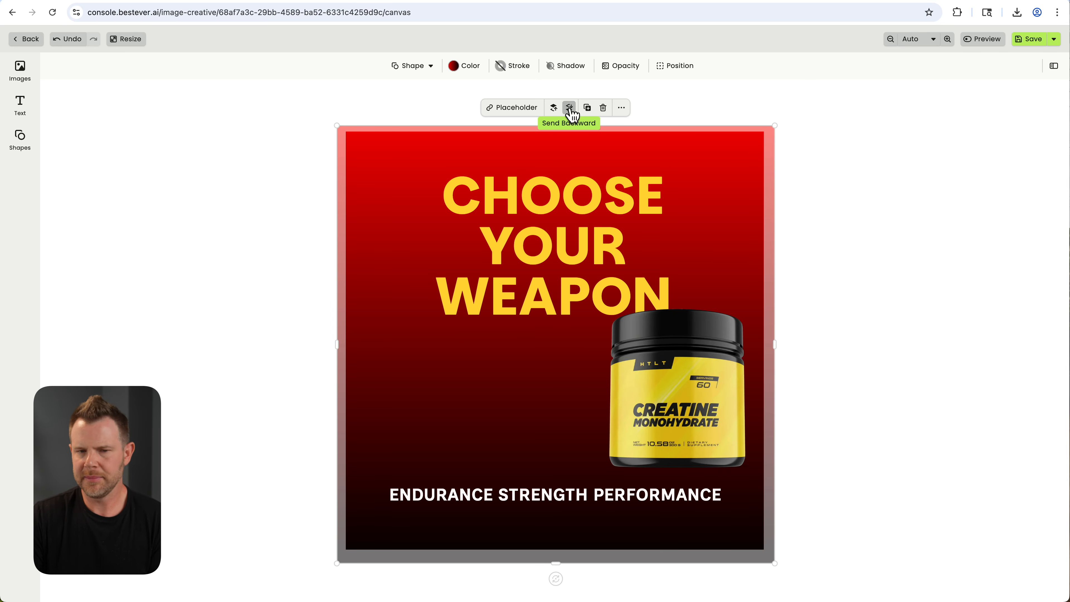
pyautogui.click(569, 108)
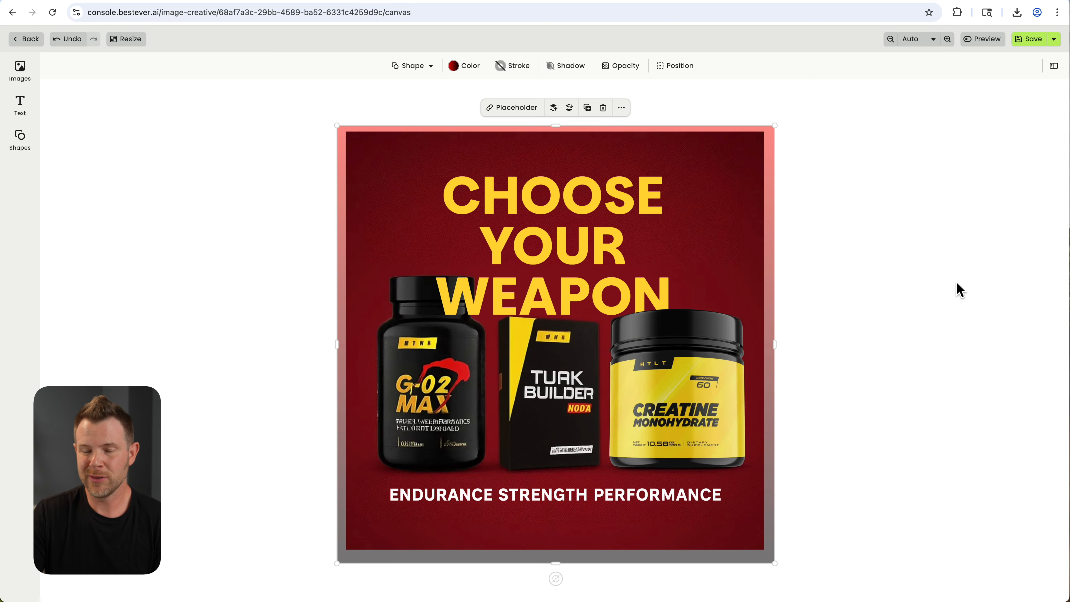
pyautogui.doubleClick(610, 203)
pyautogui.moveTo(669, 197); pyautogui.dragTo(462, 195)
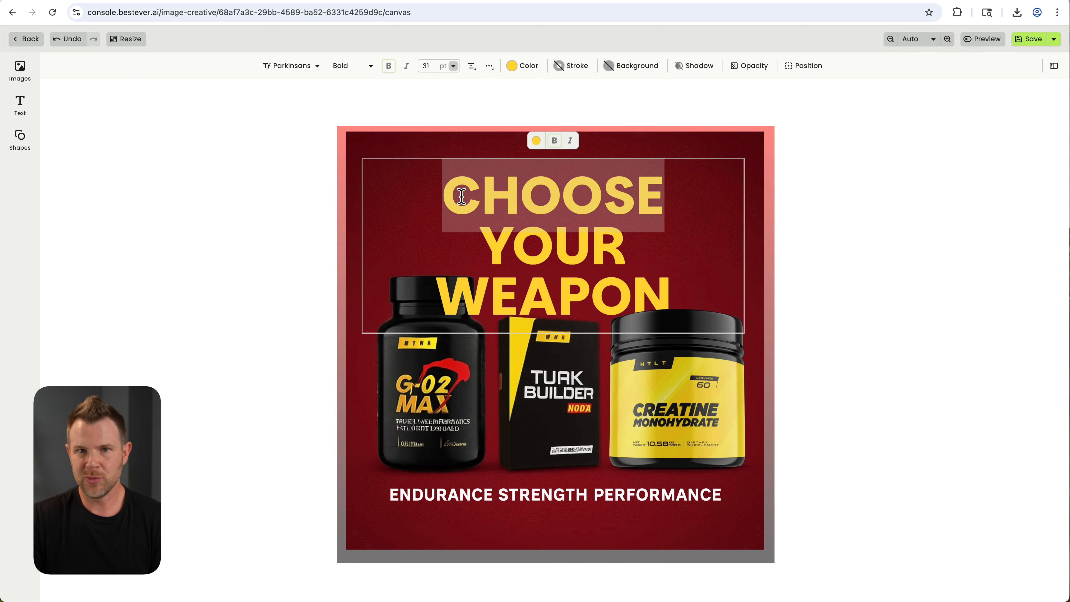
pyautogui.click(816, 310)
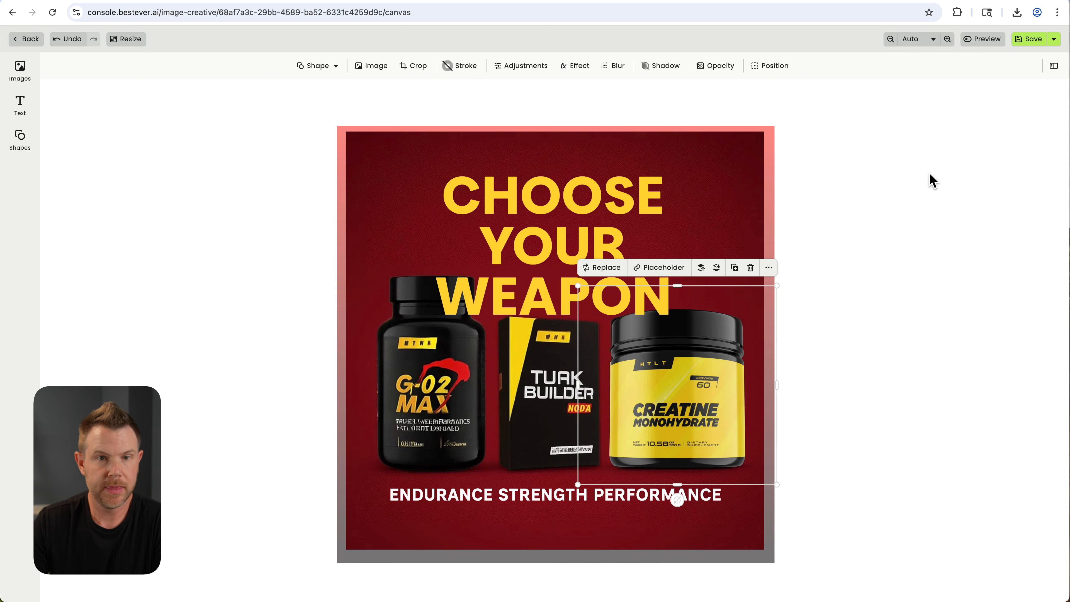
# Preview the edited creative, return to editing and open the additional save options.
pyautogui.click(986, 41)
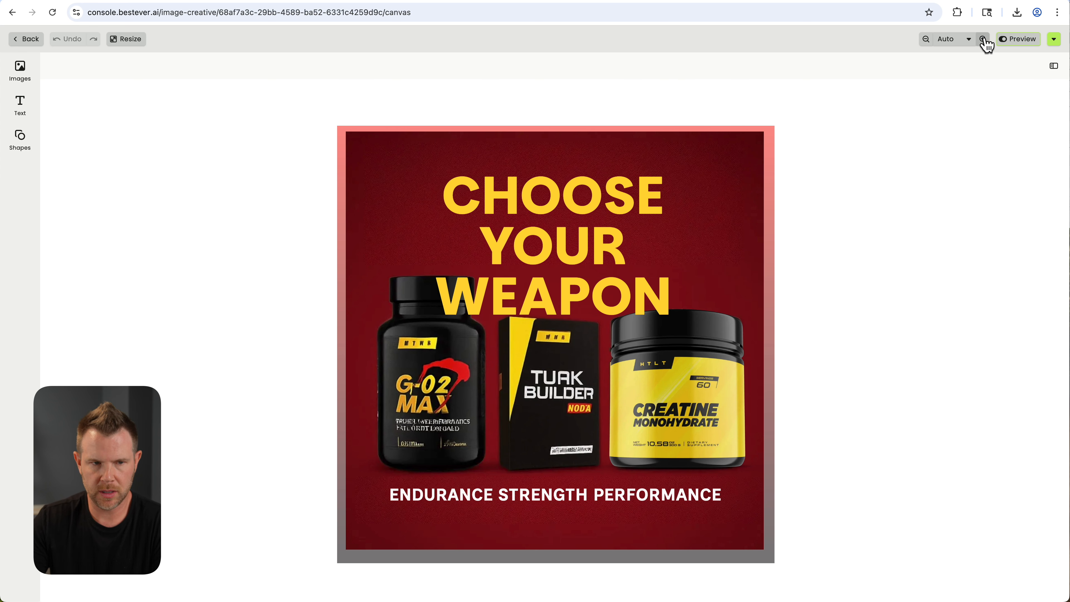
pyautogui.click(1027, 41)
pyautogui.click(1027, 40)
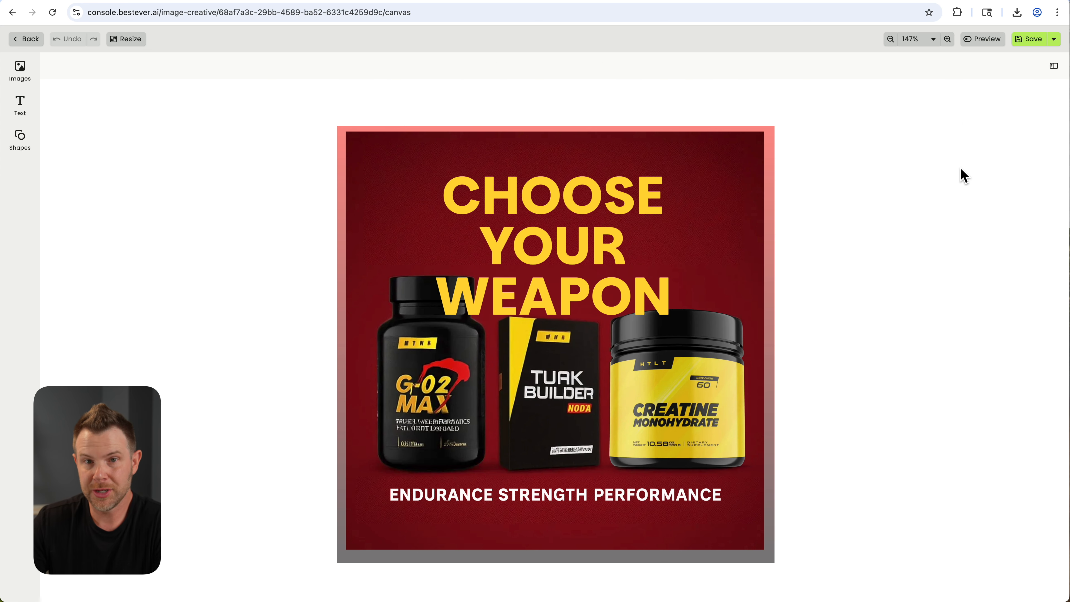
pyautogui.click(1054, 39)
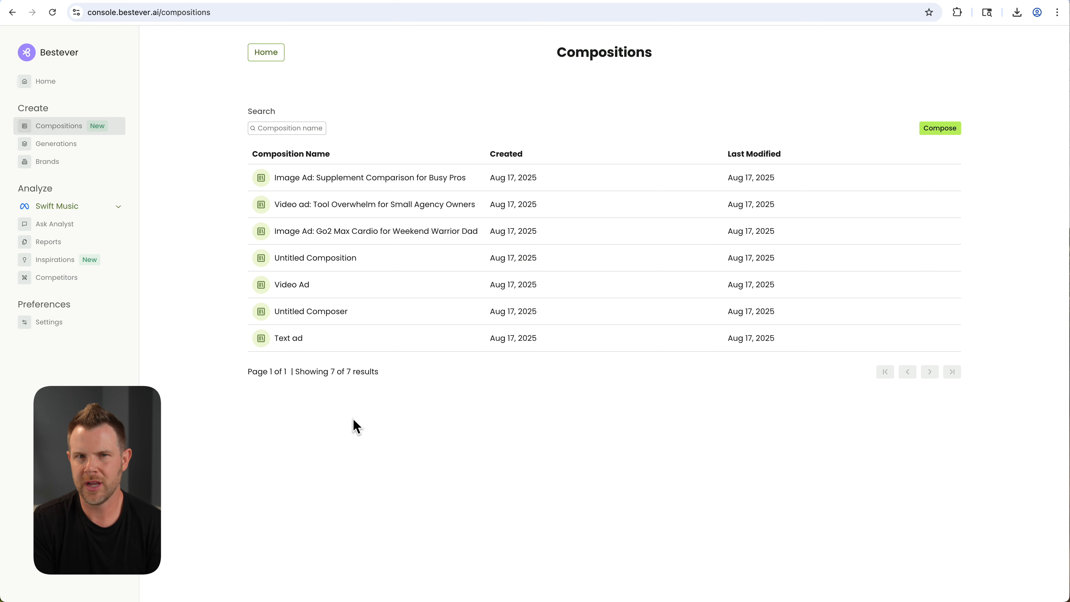
# Start a new video ad composition from the video creatives page, keeping HTLT as the brand.
pyautogui.click(54, 146)
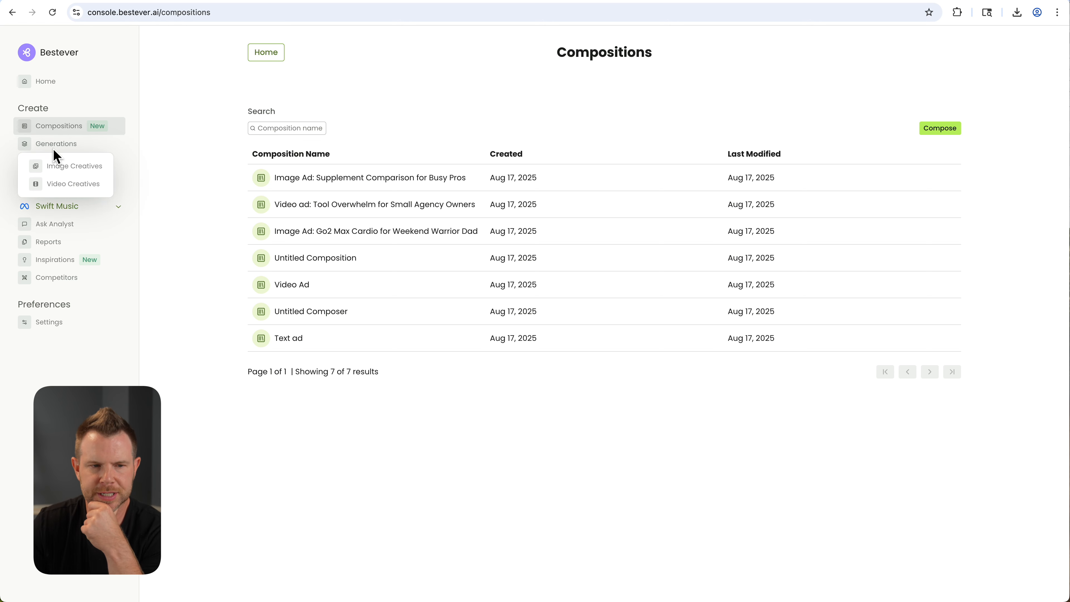
pyautogui.click(69, 187)
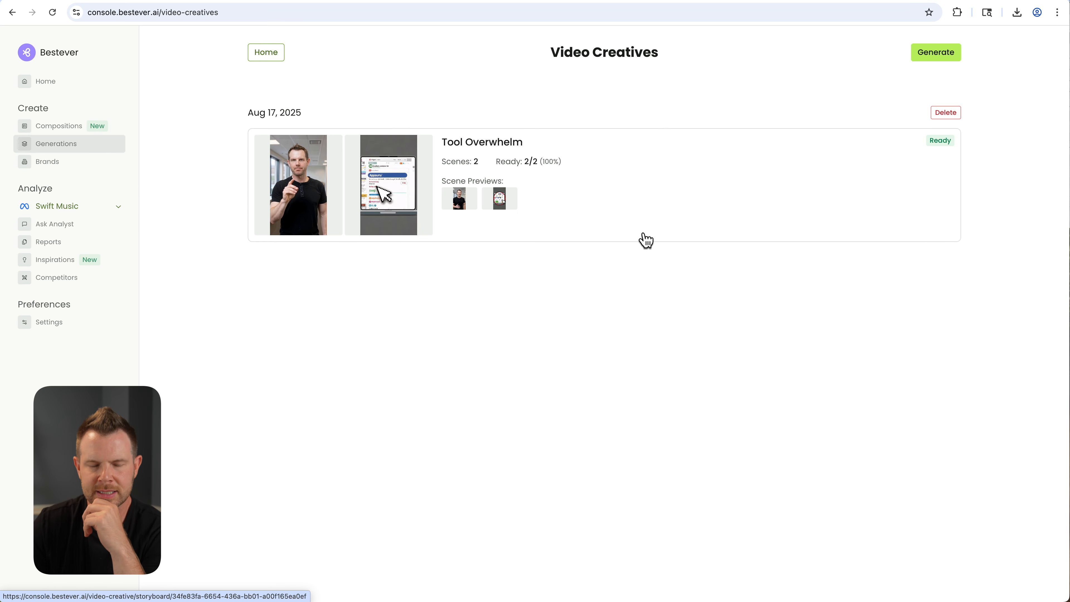
pyautogui.click(952, 57)
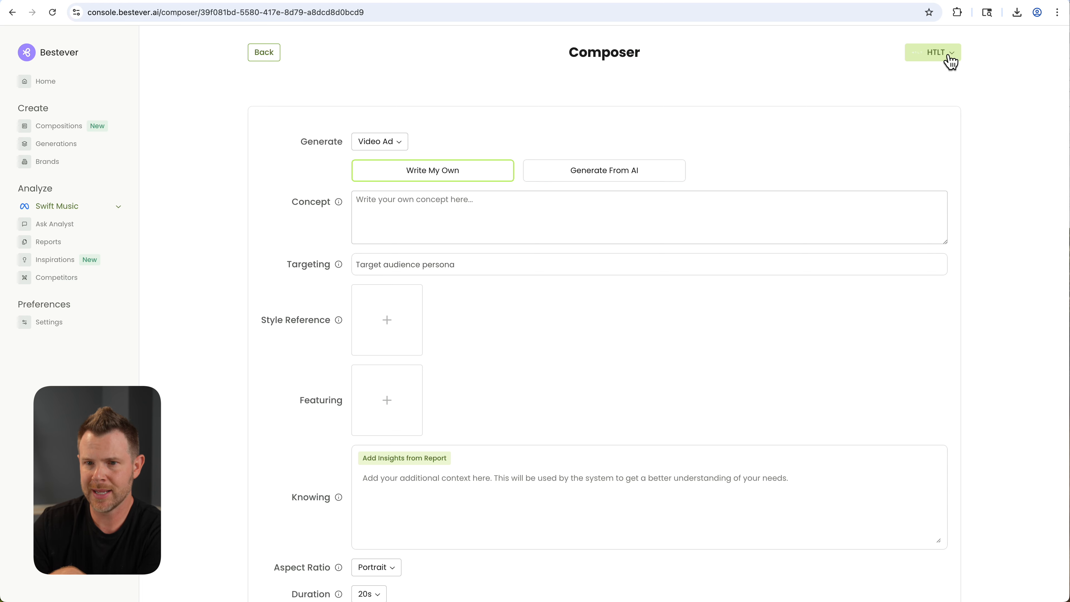
pyautogui.click(950, 59)
pyautogui.click(1002, 77)
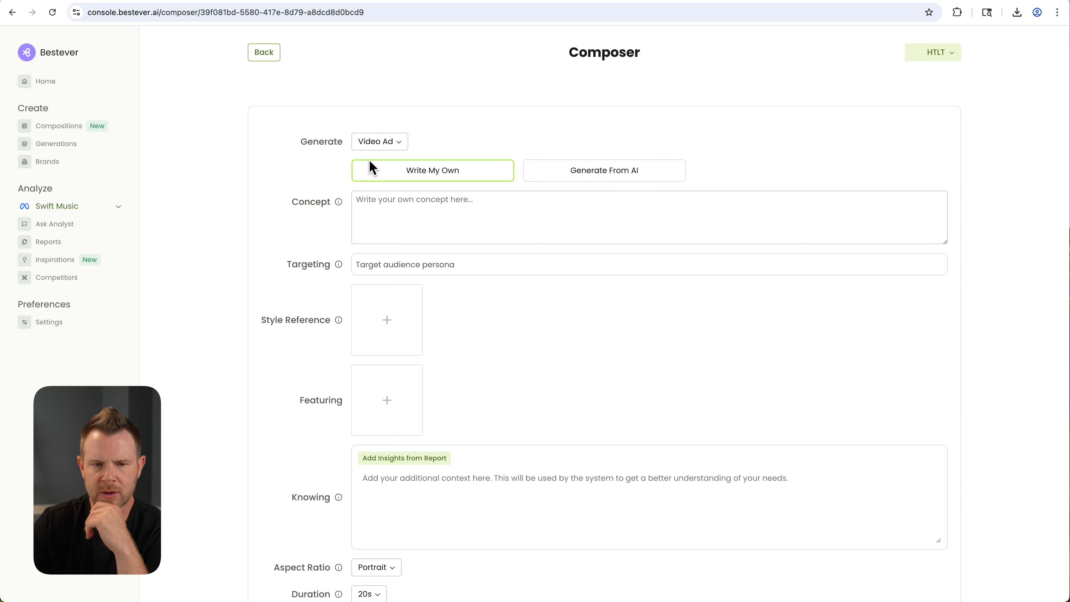
# Enter the concept "Sell turkbuilder max" and target the persona "Aspiring Bodybuilder with Limited Budget".
pyautogui.click(405, 213)
pyautogui.write('Sell turkbuilder max')
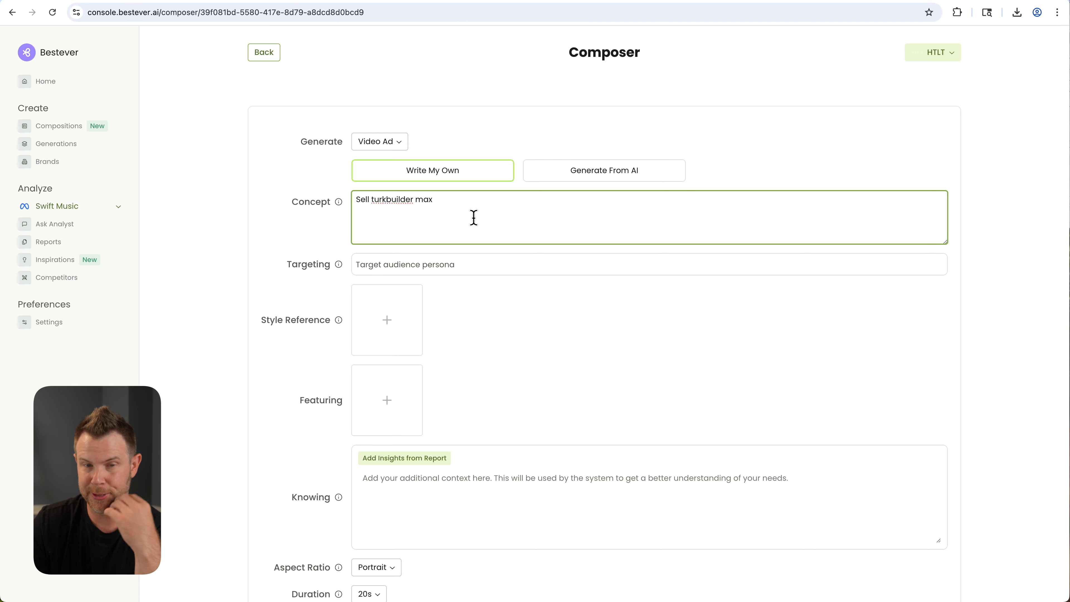
pyautogui.click(415, 269)
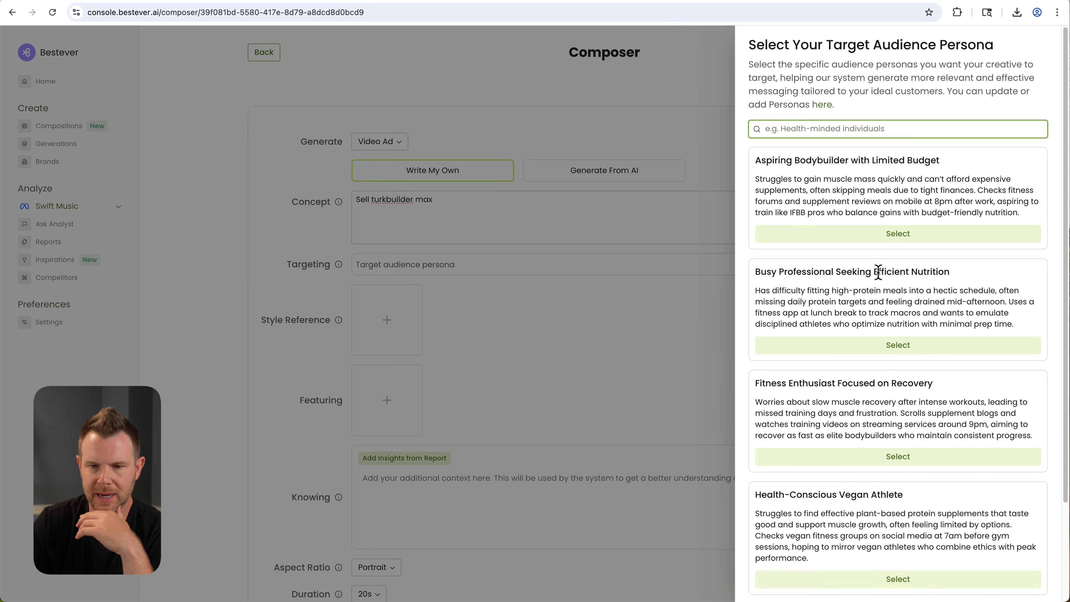
pyautogui.click(893, 235)
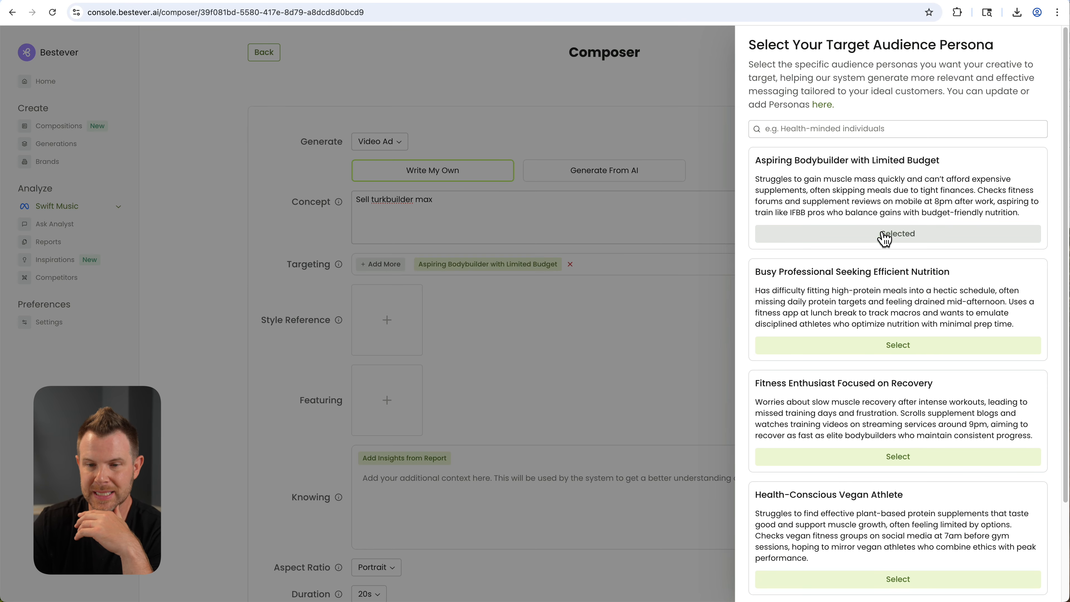
pyautogui.click(598, 371)
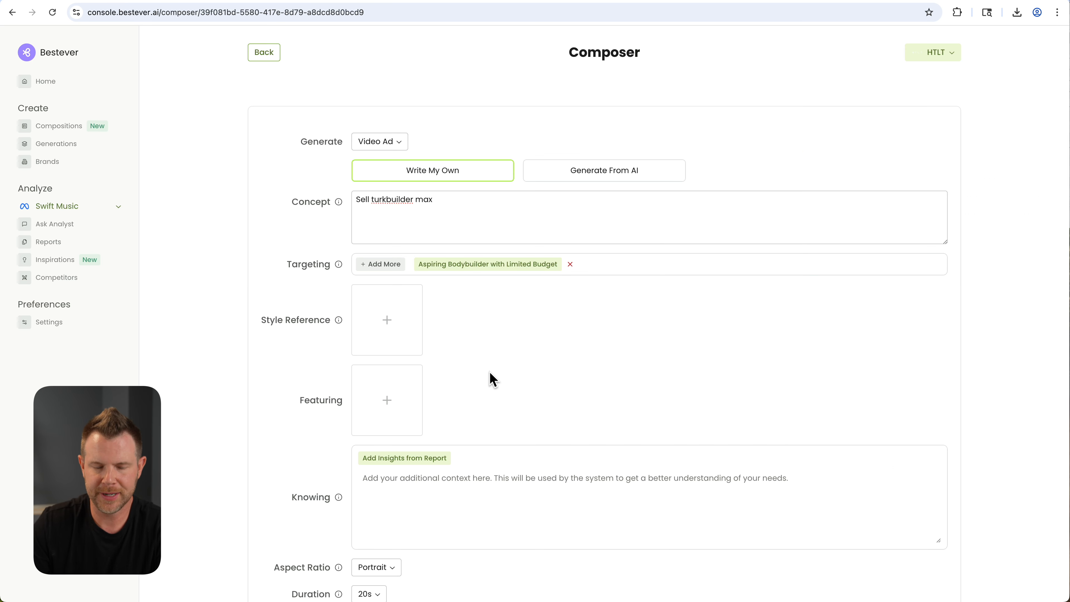
# Feature two recommended brand images in the ad: the man in the tank top pointing forward and the Turk Builder box.
pyautogui.click(388, 401)
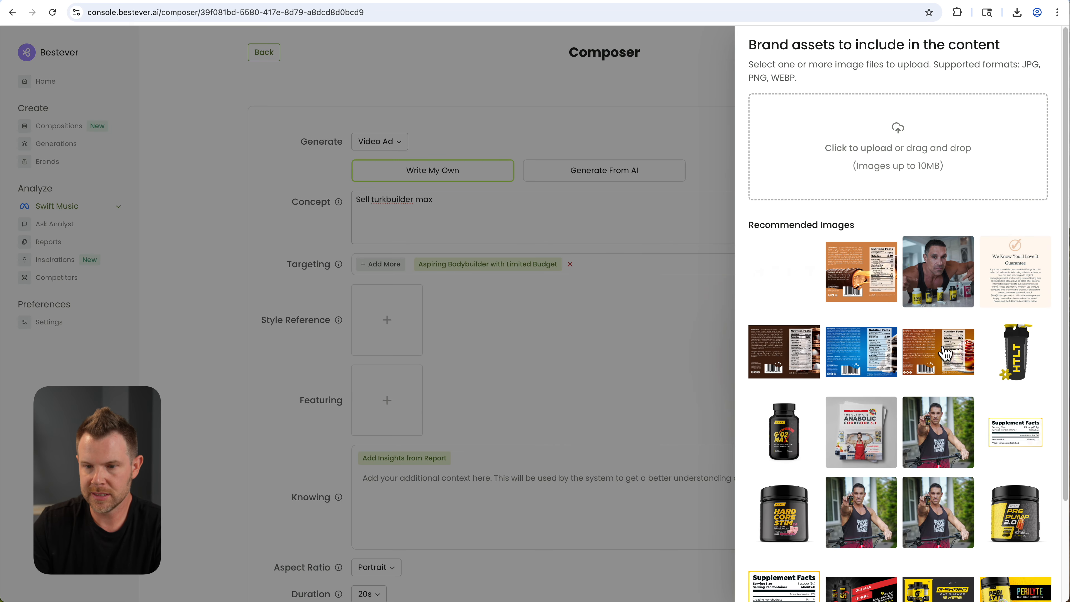
pyautogui.scroll(-1, 956, 362)
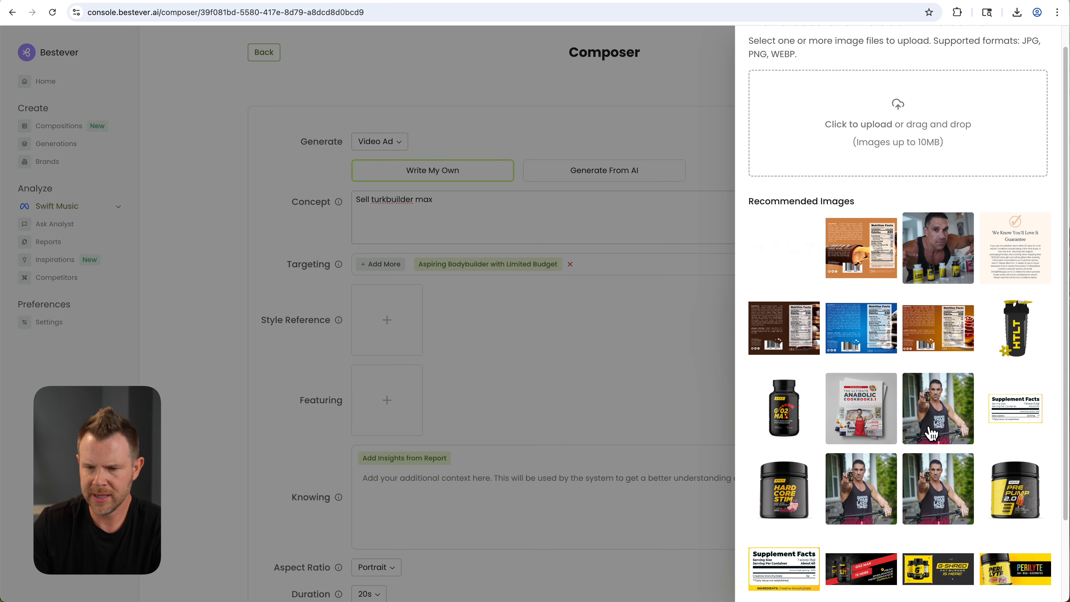
pyautogui.click(942, 417)
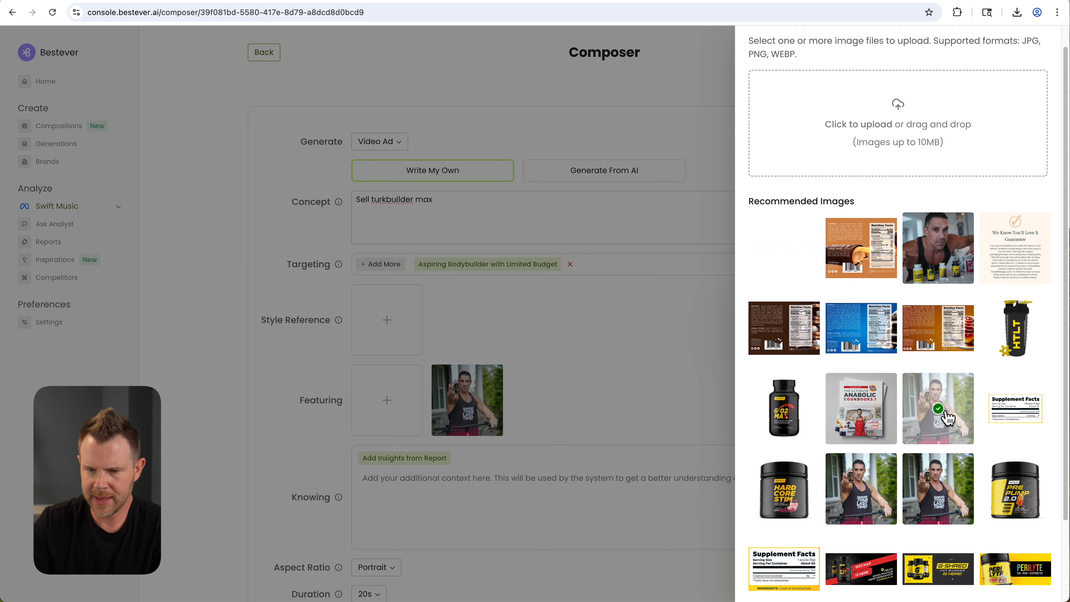
pyautogui.scroll(-4, 948, 417)
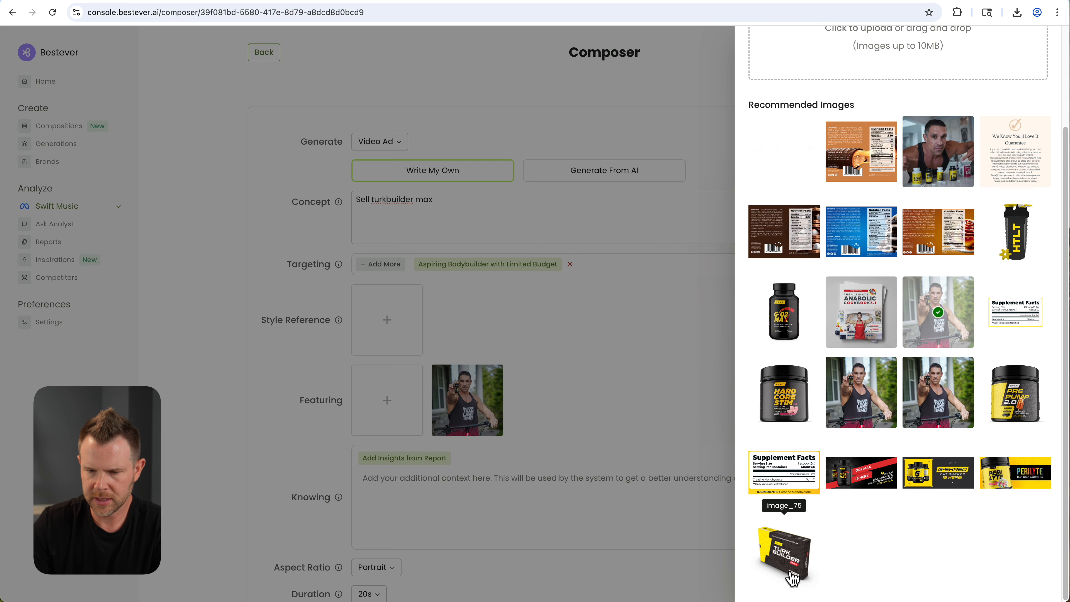
pyautogui.click(790, 562)
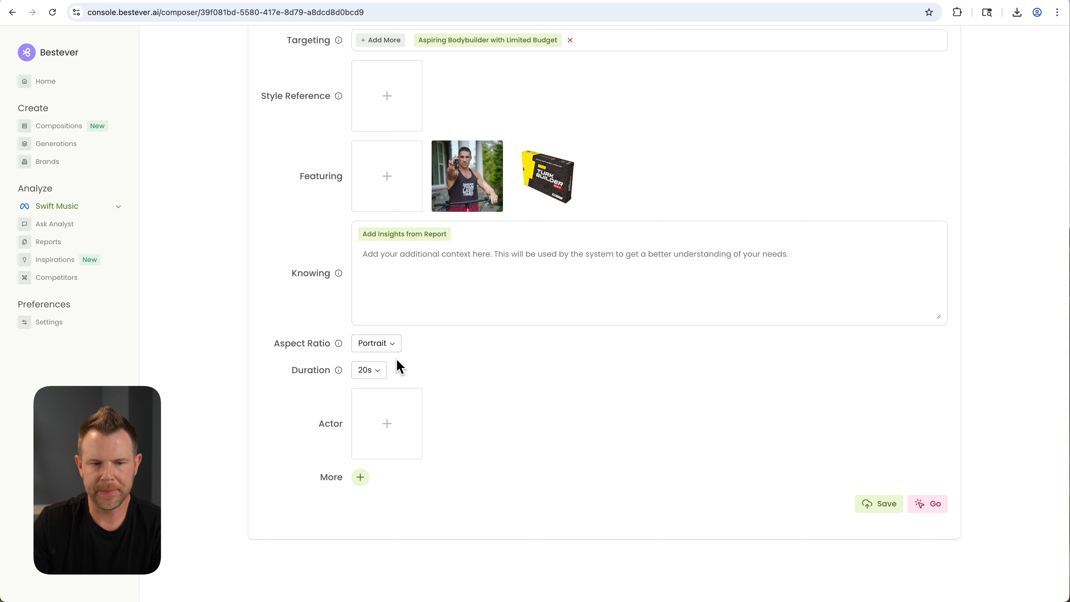
# Review the available aspect ratio and duration options for the video, keeping Portrait and 20s.
pyautogui.click(384, 346)
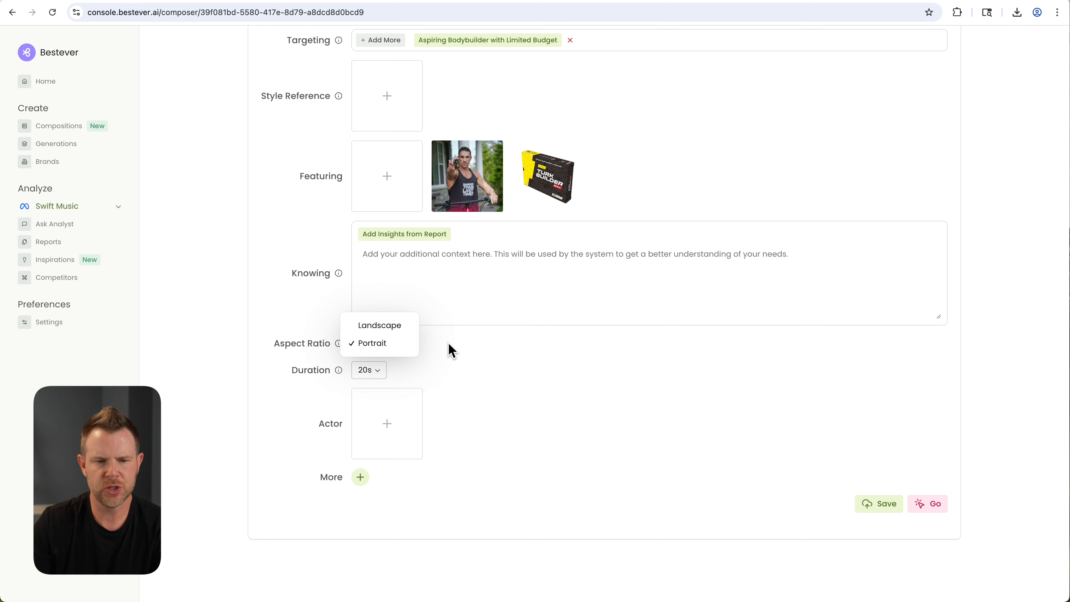
pyautogui.click(449, 351)
pyautogui.click(381, 371)
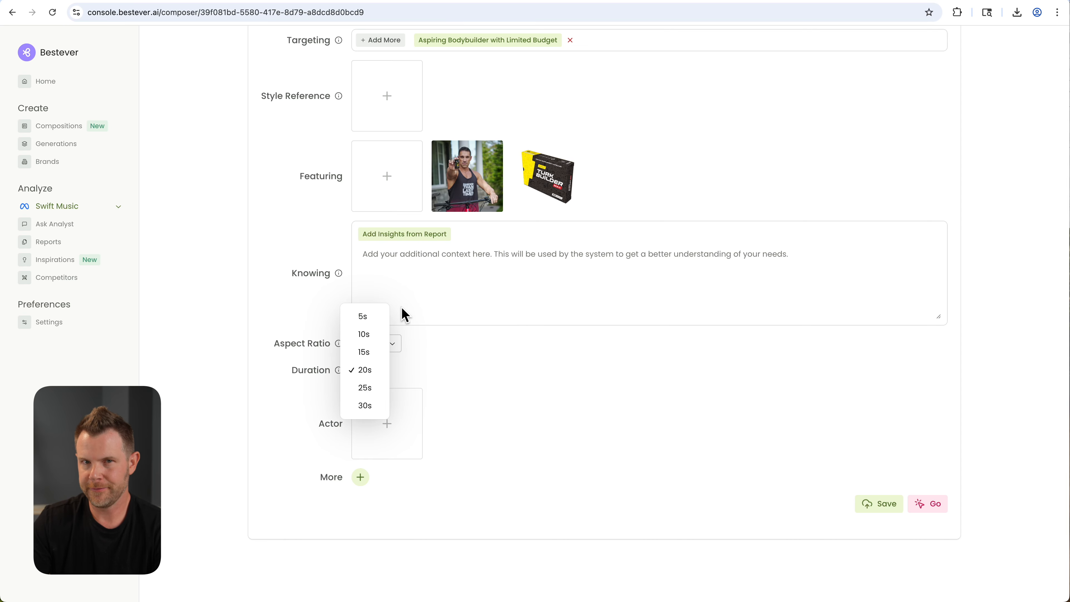
pyautogui.click(462, 375)
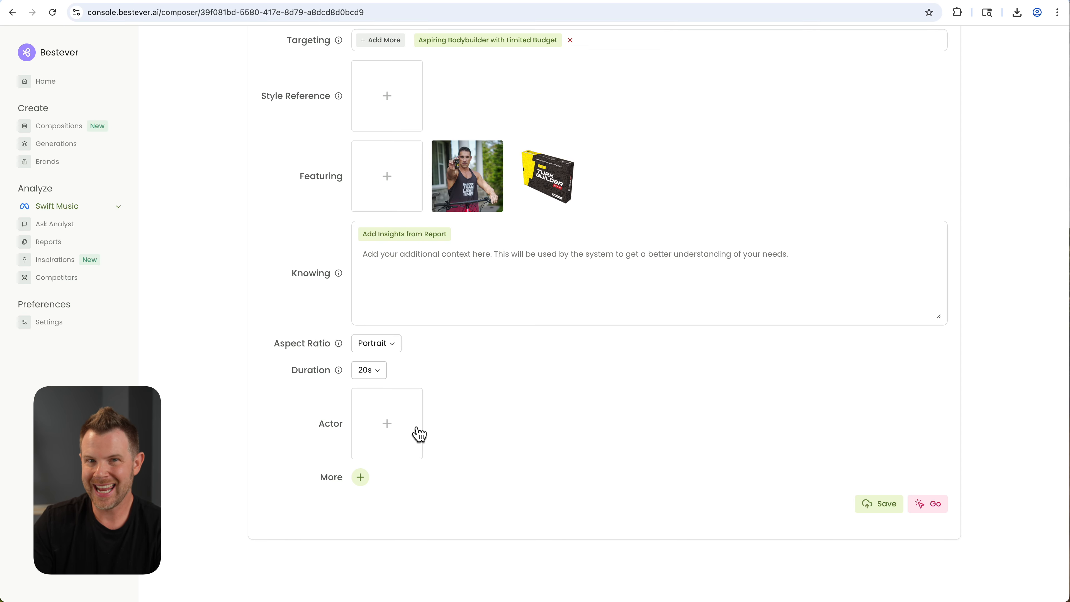
# Generate a new actor for the video from the description "A young bodybuilder struggling to make gains".
pyautogui.click(390, 427)
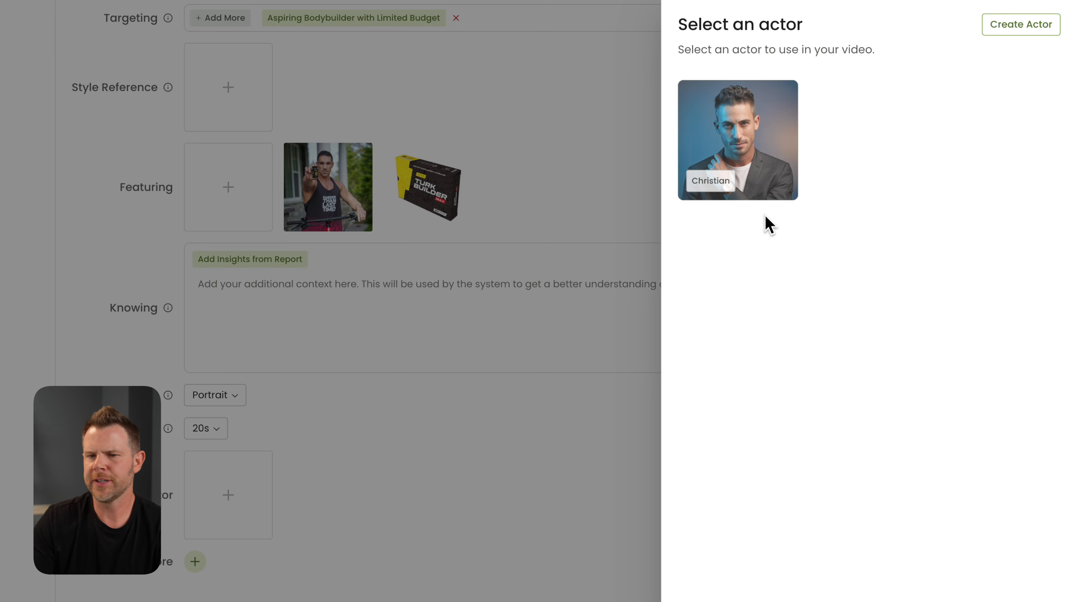
pyautogui.moveTo(795, 188)
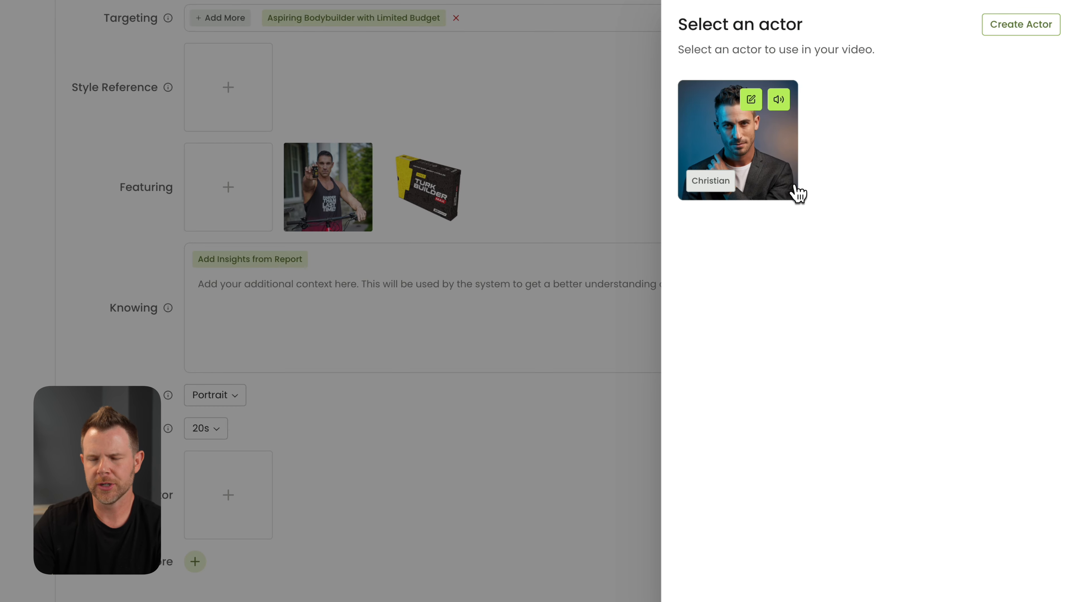
pyautogui.click(1028, 28)
pyautogui.click(896, 113)
pyautogui.write('A young bodybuilder struggling to make gains')
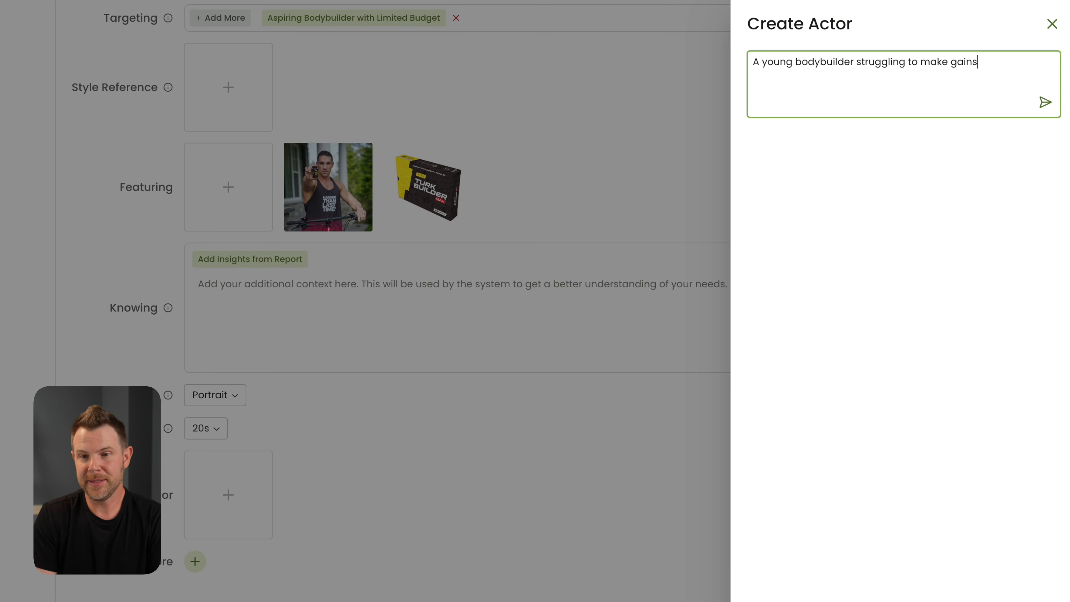
pyautogui.click(1045, 103)
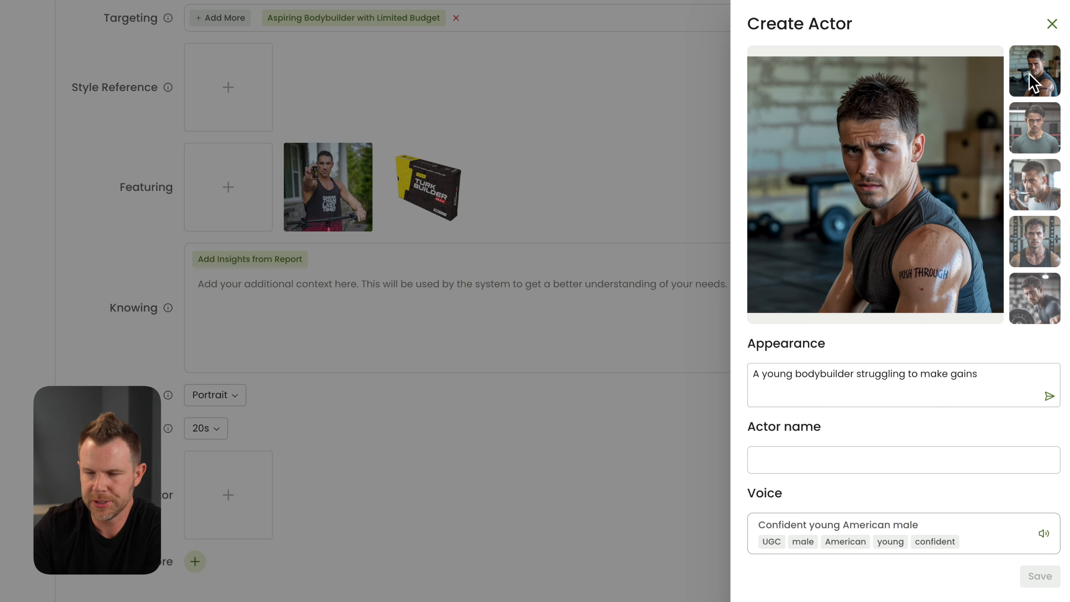
# Compare the generated actor portraits, choose the man in the black shirt beside the weight plate, and enter the actor's name.
pyautogui.click(1037, 133)
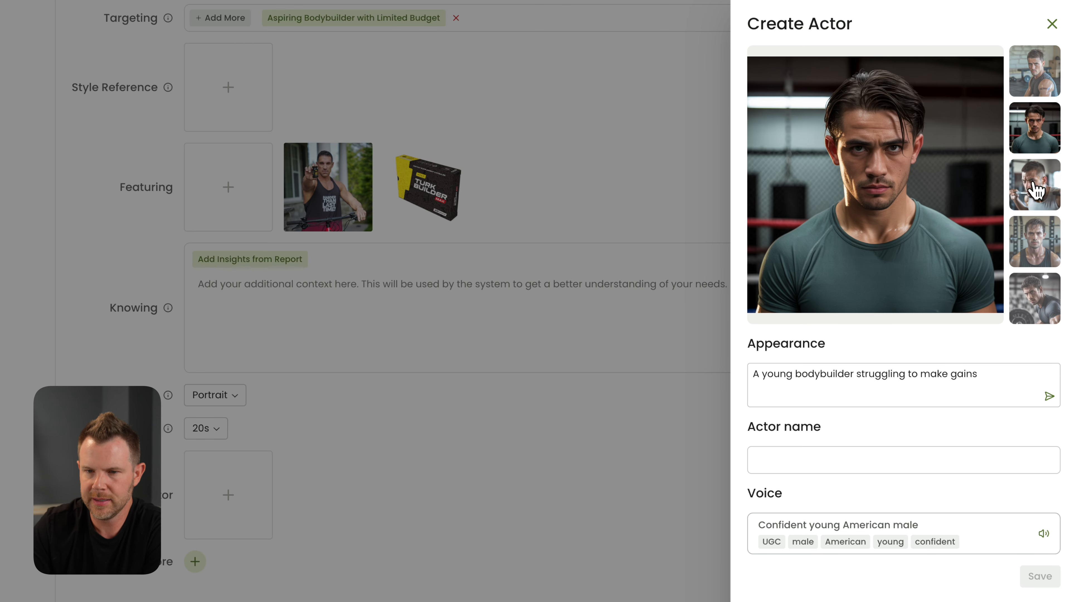
pyautogui.click(1038, 203)
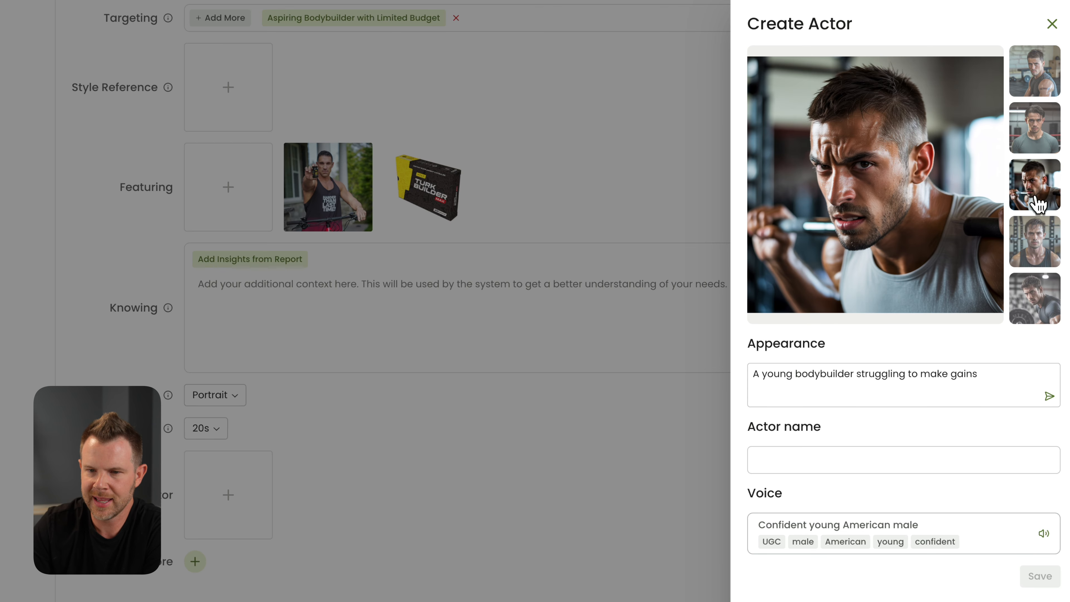
pyautogui.click(1037, 249)
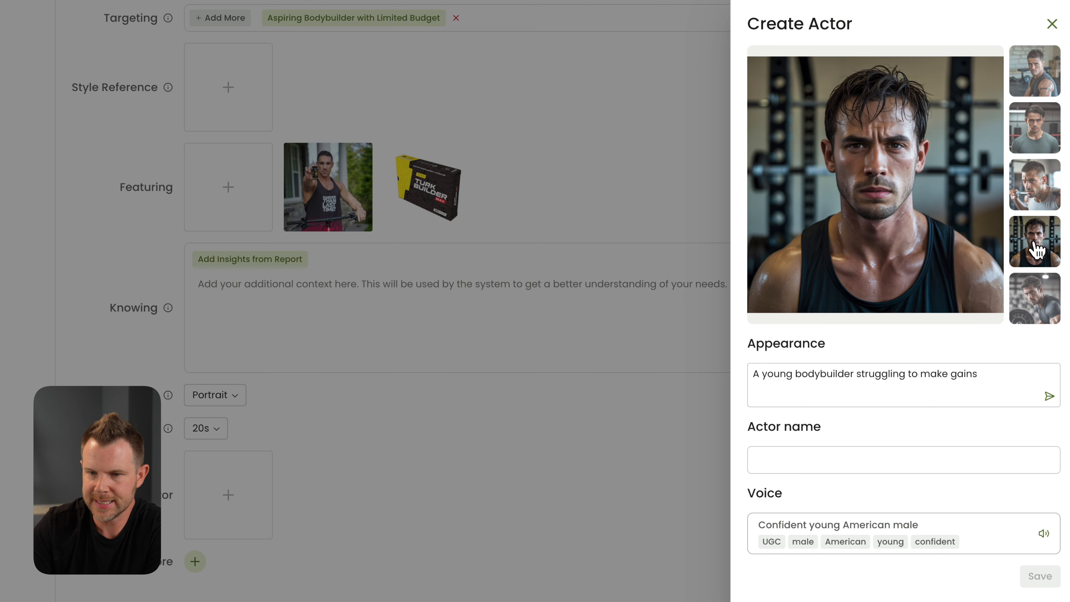
pyautogui.click(1037, 303)
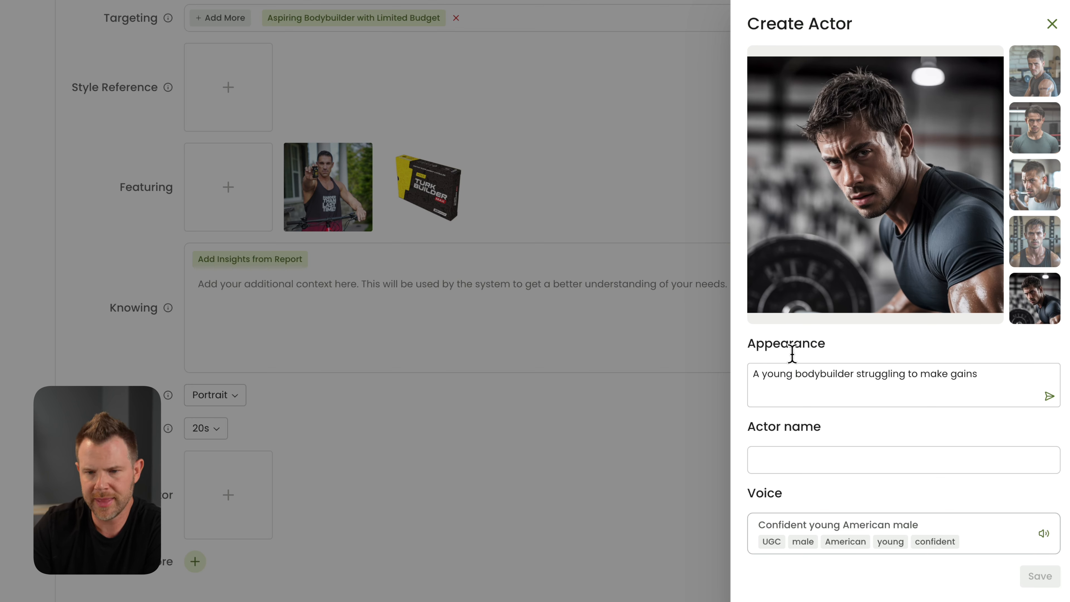
pyautogui.click(773, 462)
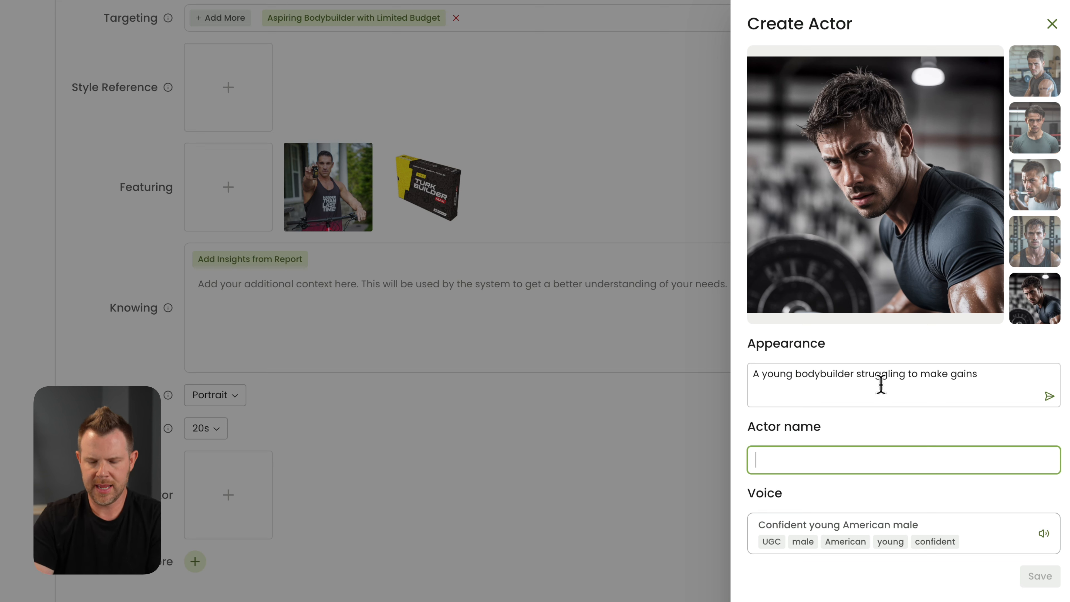
pyautogui.write('Victor')
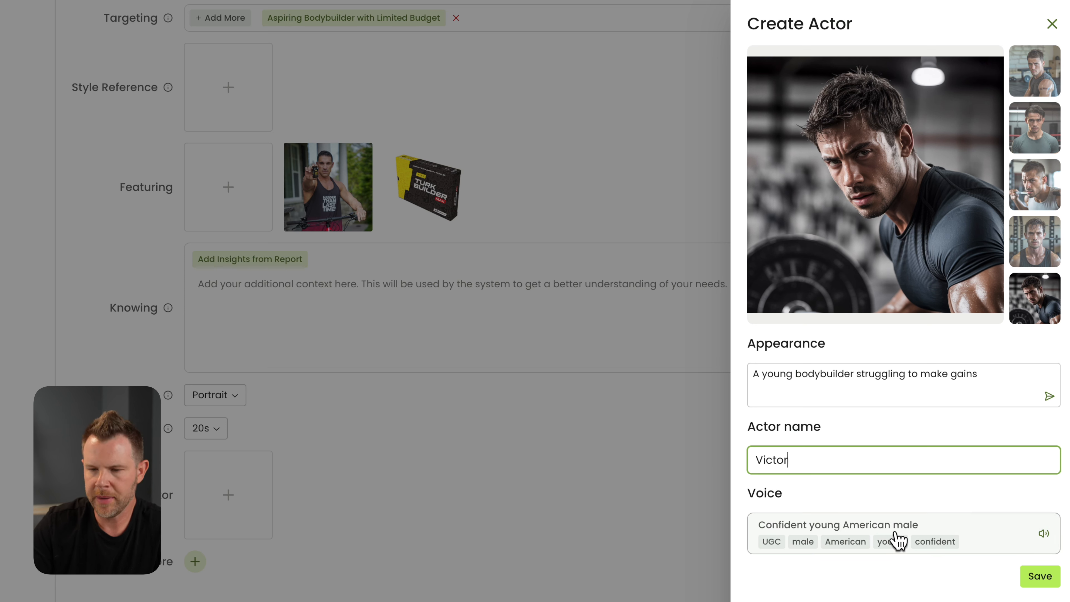
# Listen to the default, "Bright friendly American male" and "Casual natural male" voice previews and give the actor the "Casual natural male" voice.
pyautogui.click(1043, 534)
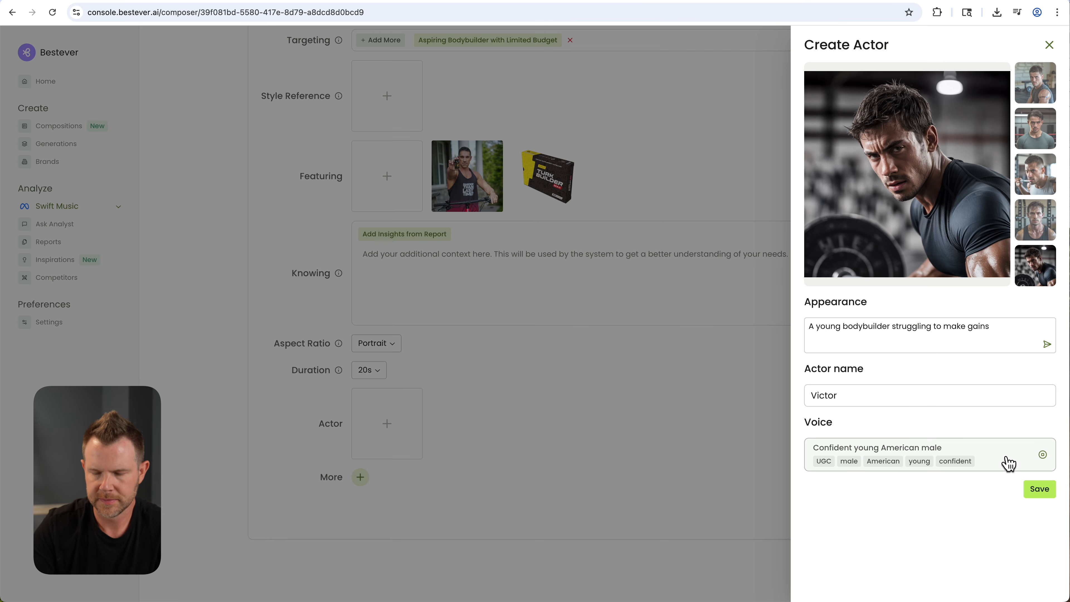
pyautogui.press('XF86AudioRaiseVolume')
pyautogui.click(1009, 464)
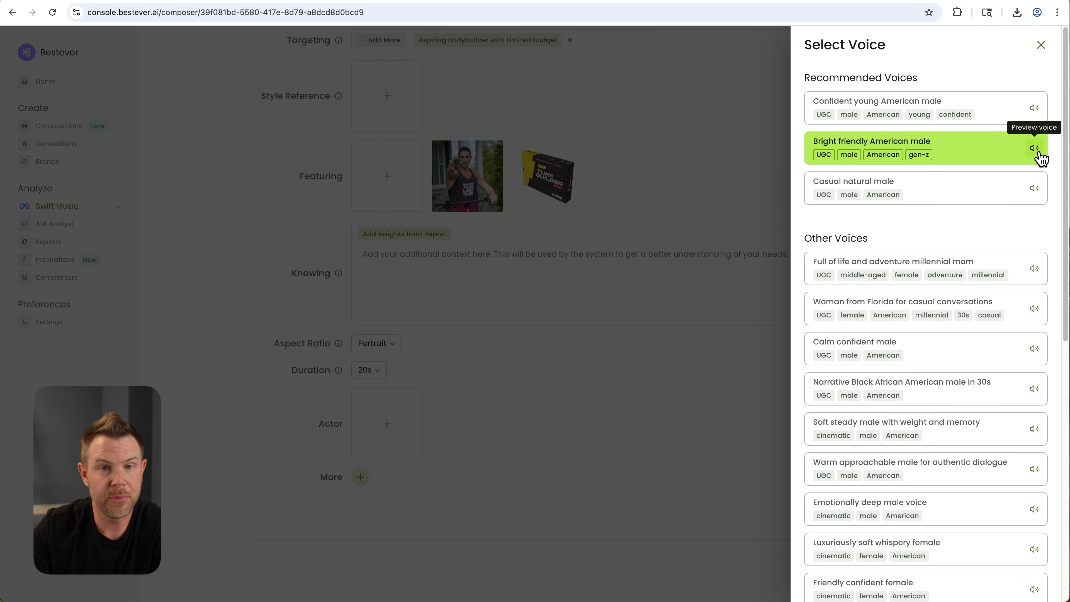
pyautogui.click(1035, 150)
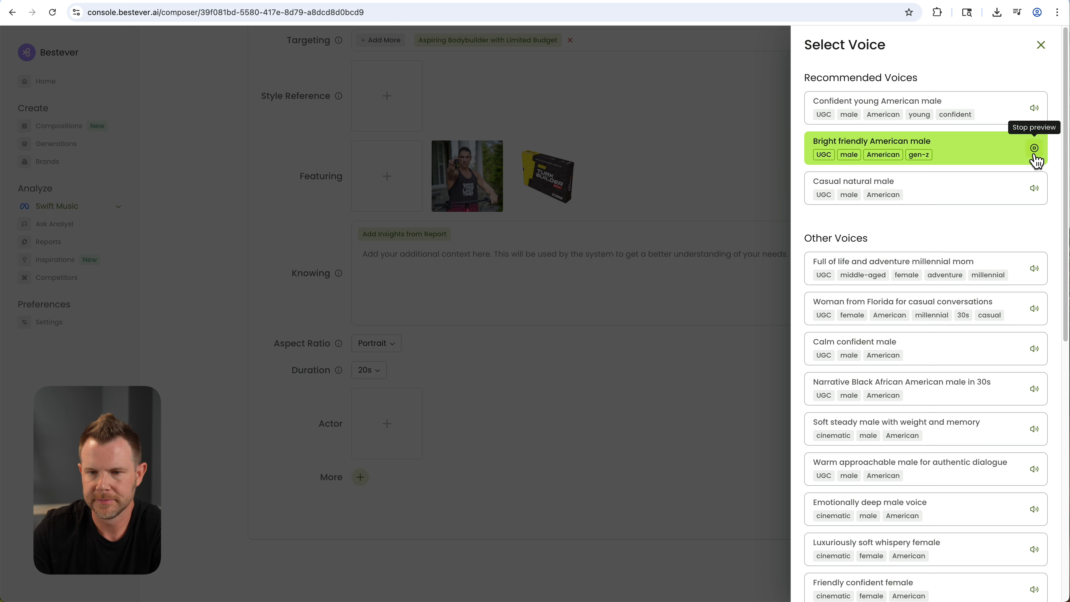
pyautogui.click(1035, 187)
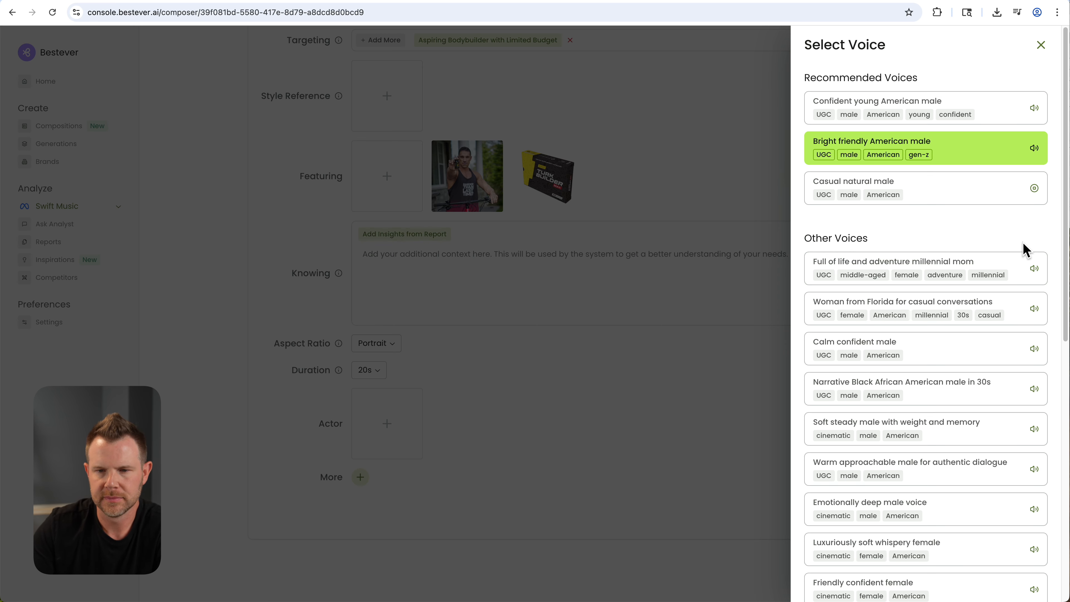
pyautogui.click(948, 191)
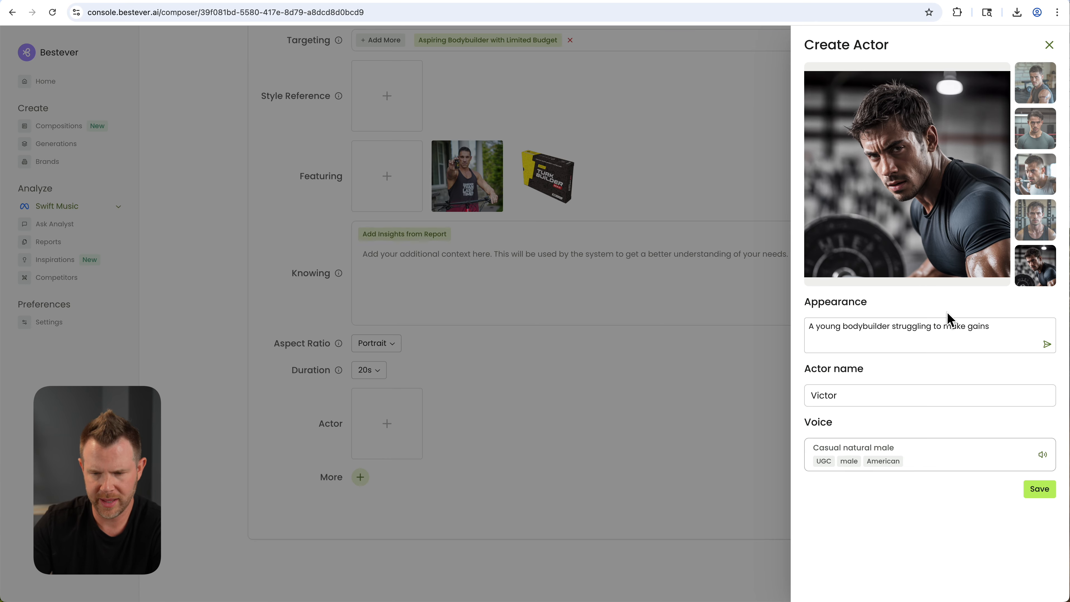
# Browse the full voice list, switch the actor's voice to "Slightly-hoarse New Zealand female for narration" and save the actor.
pyautogui.click(1015, 468)
pyautogui.scroll(-10, 961, 405)
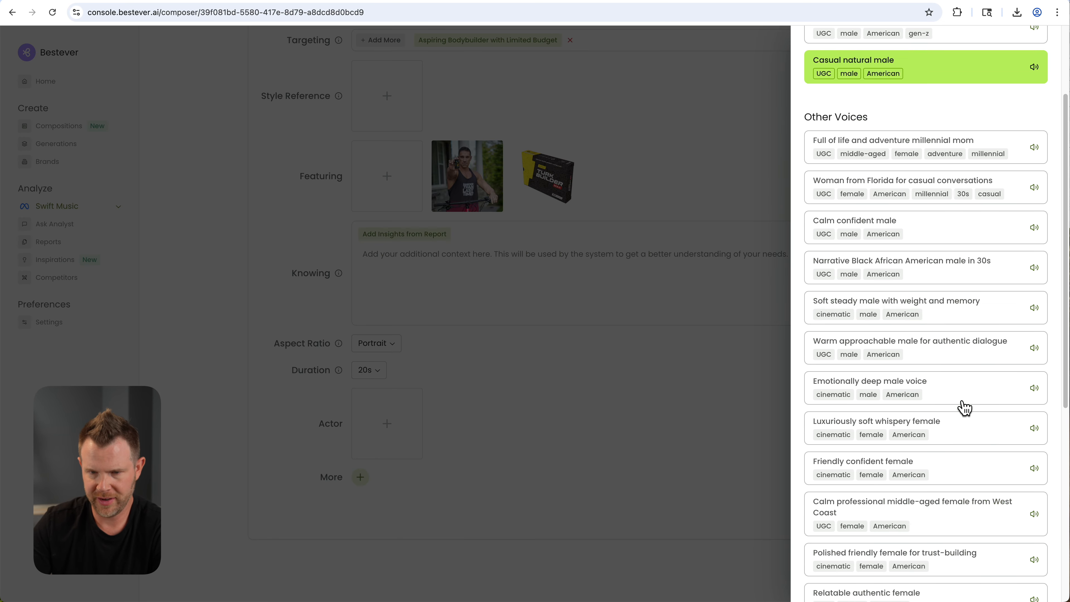
pyautogui.scroll(10, 960, 405)
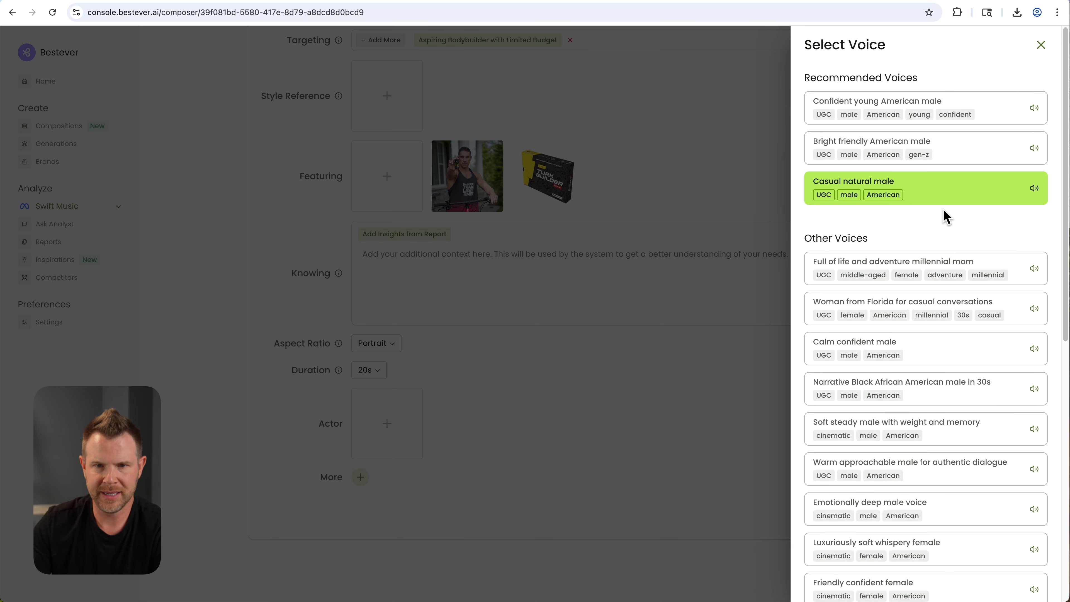
pyautogui.scroll(-10, 943, 491)
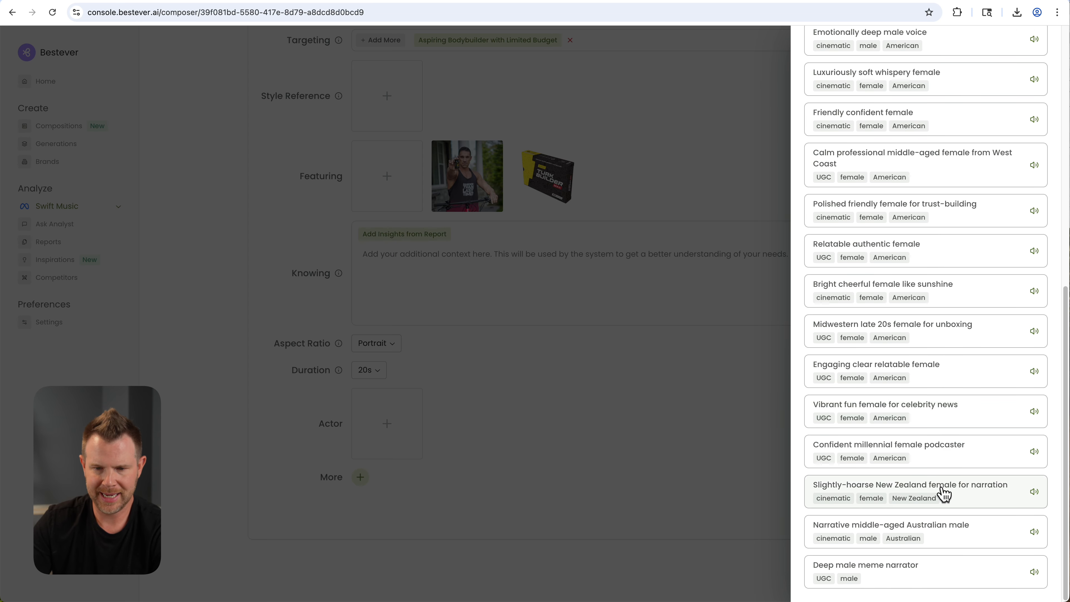
pyautogui.click(943, 493)
pyautogui.click(1041, 489)
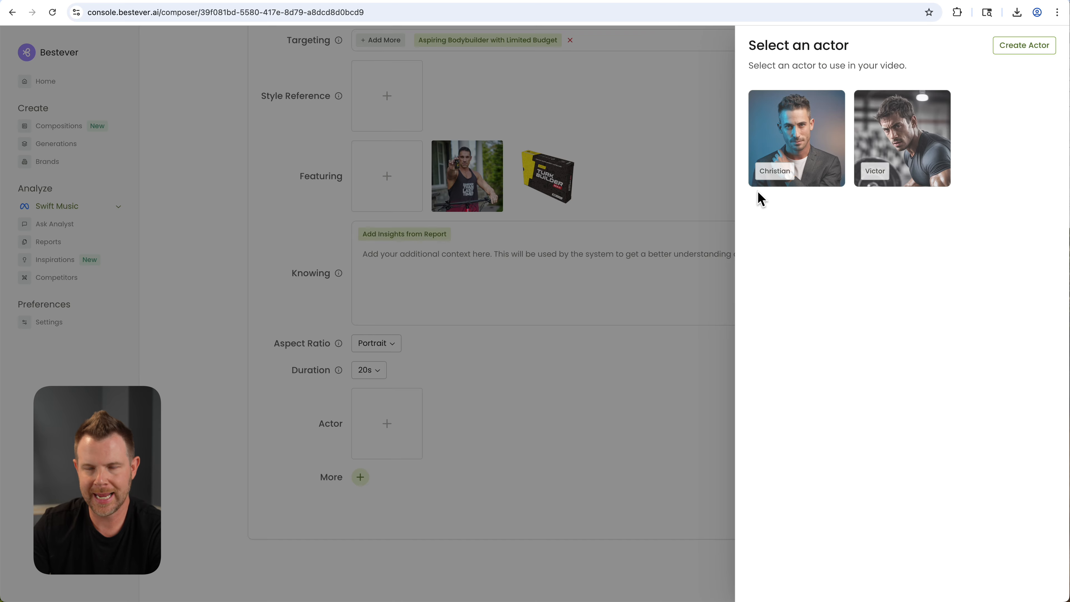
# Cast the newly created bodybuilder actor in the video ad and open the additional composition options.
pyautogui.moveTo(929, 181)
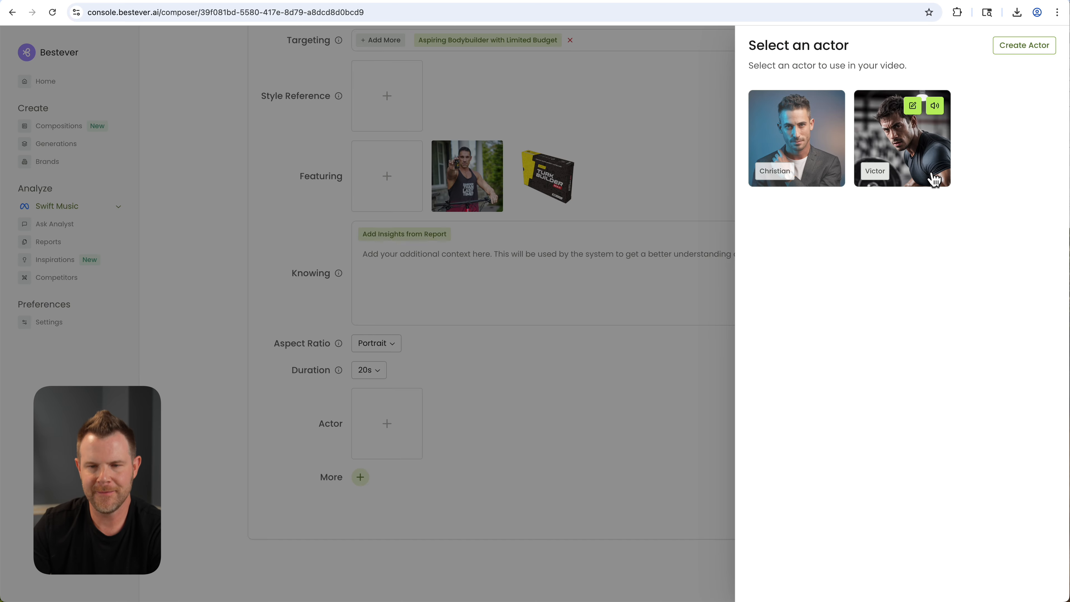
pyautogui.click(871, 145)
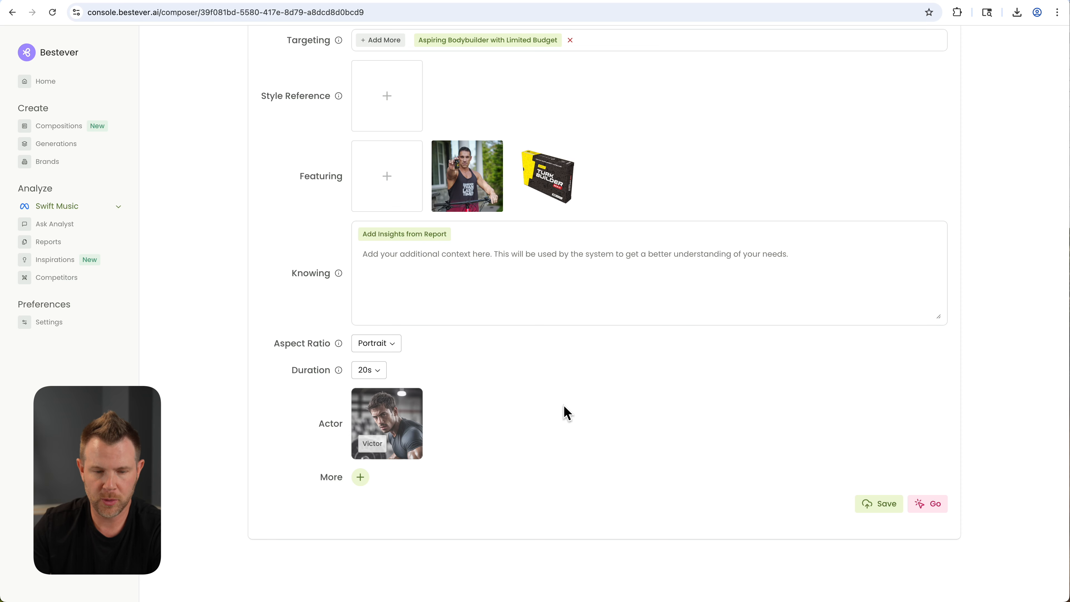
pyautogui.click(360, 479)
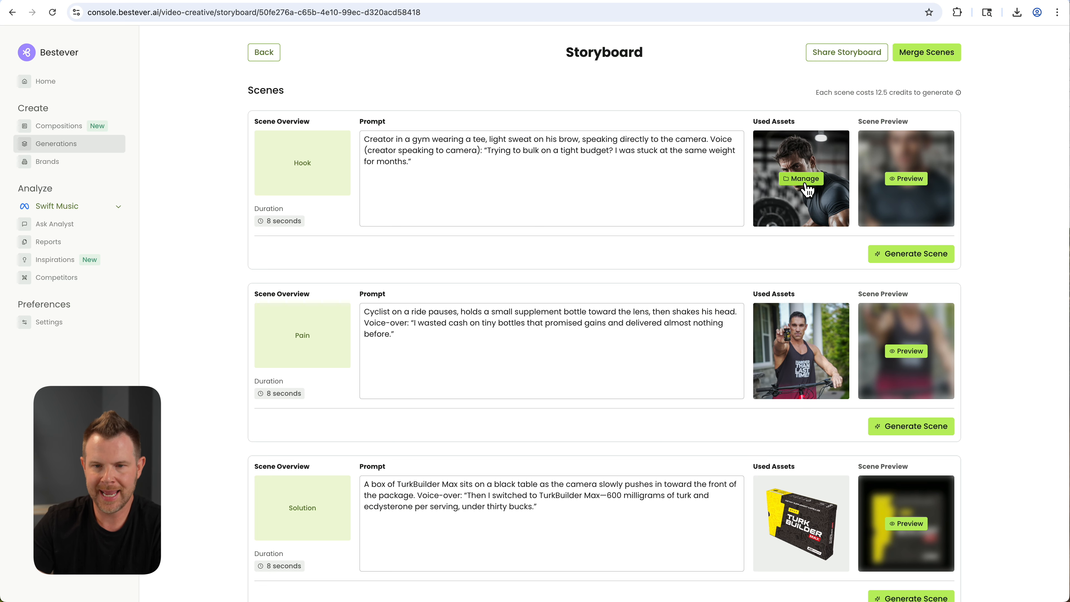
# Preview the Hook scene's still image, and generate the storyboard's Hook, Pain, Solution and CTA scenes.
pyautogui.click(906, 179)
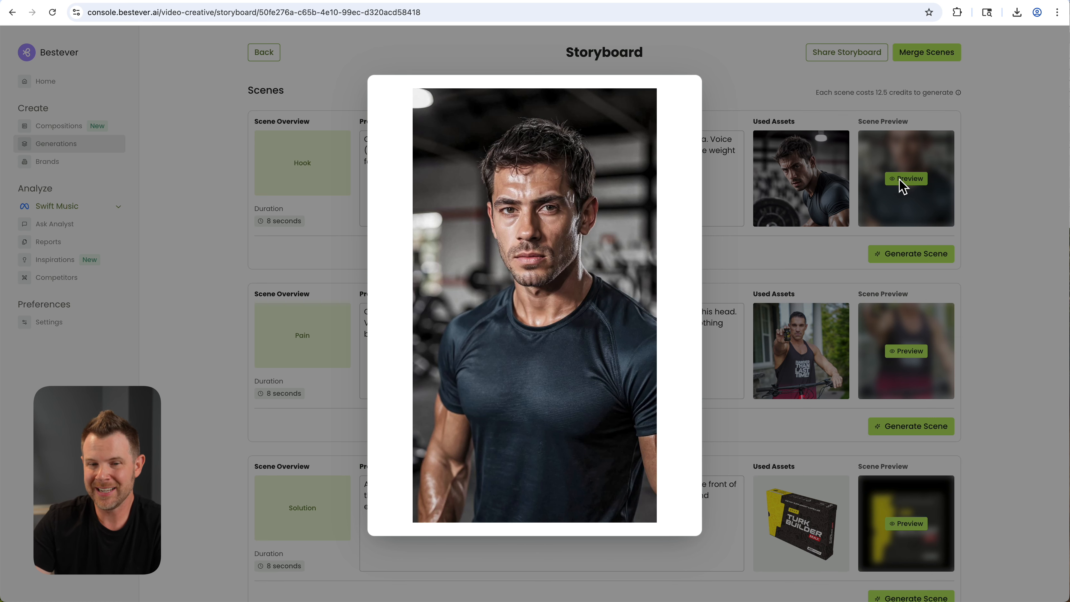
pyautogui.click(838, 158)
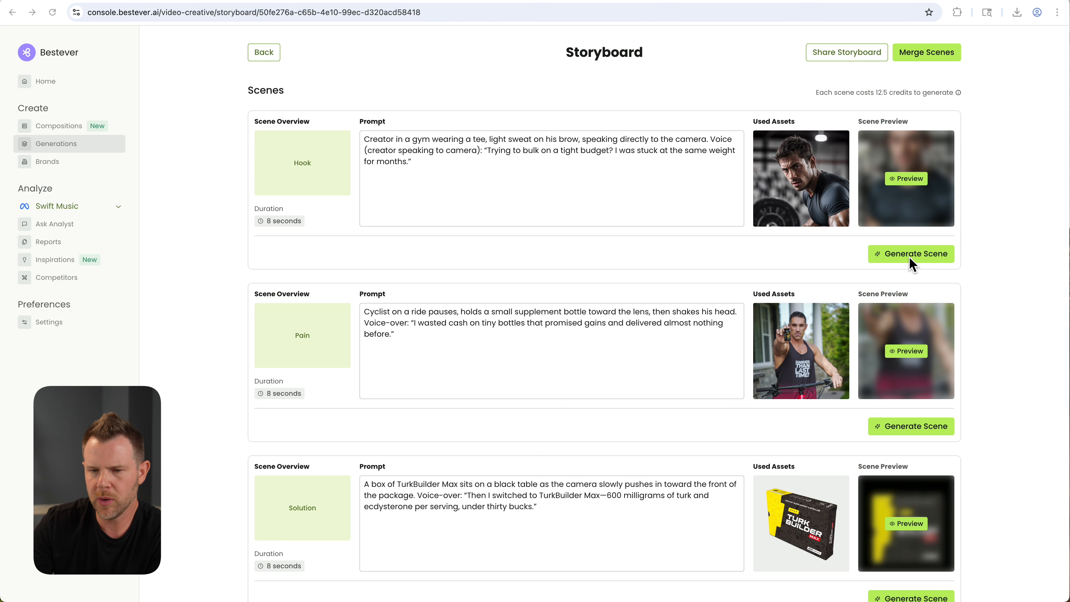
pyautogui.click(922, 259)
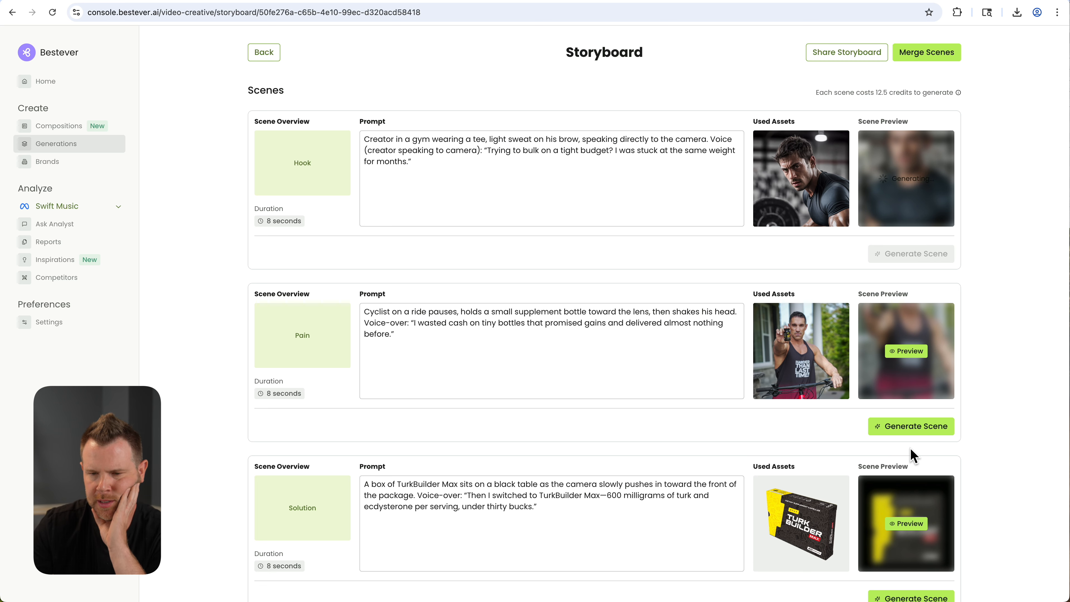
pyautogui.click(933, 427)
pyautogui.scroll(-4, 884, 458)
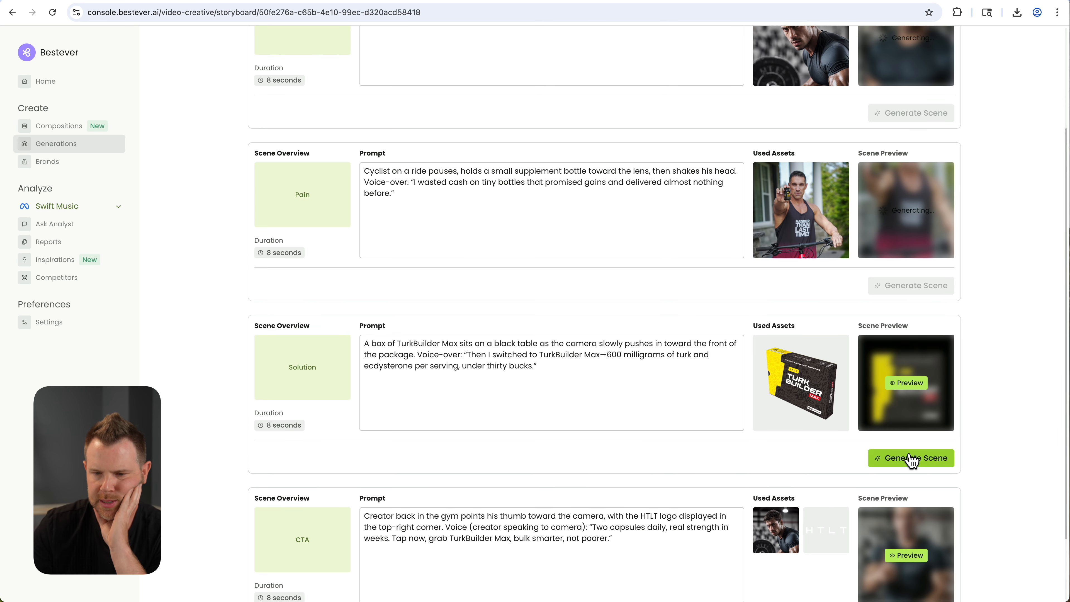
pyautogui.click(910, 461)
pyautogui.scroll(-2, 906, 476)
pyautogui.click(918, 546)
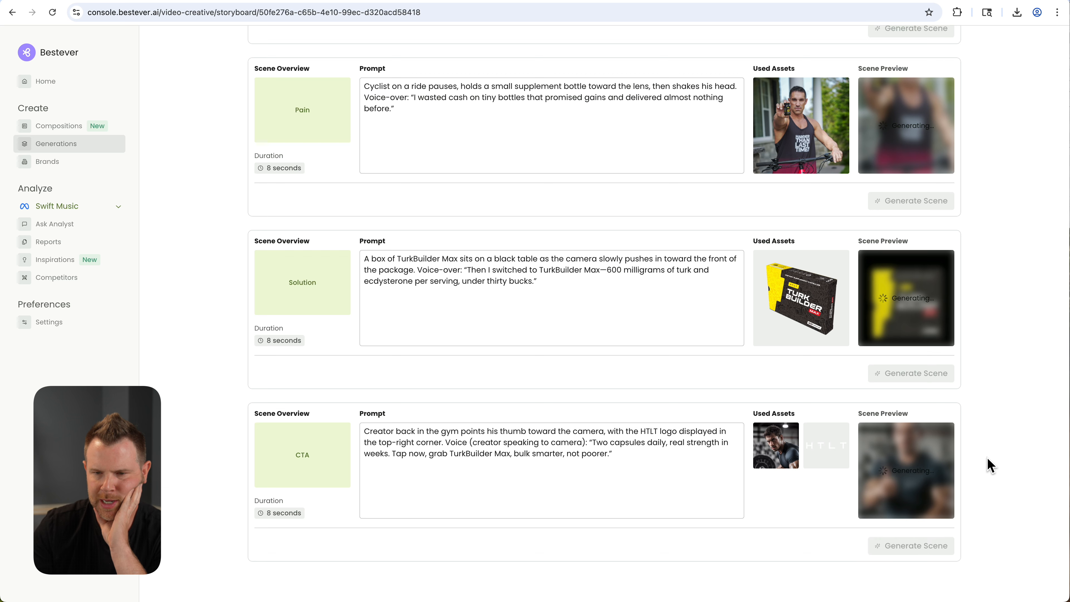
pyautogui.scroll(5, 990, 464)
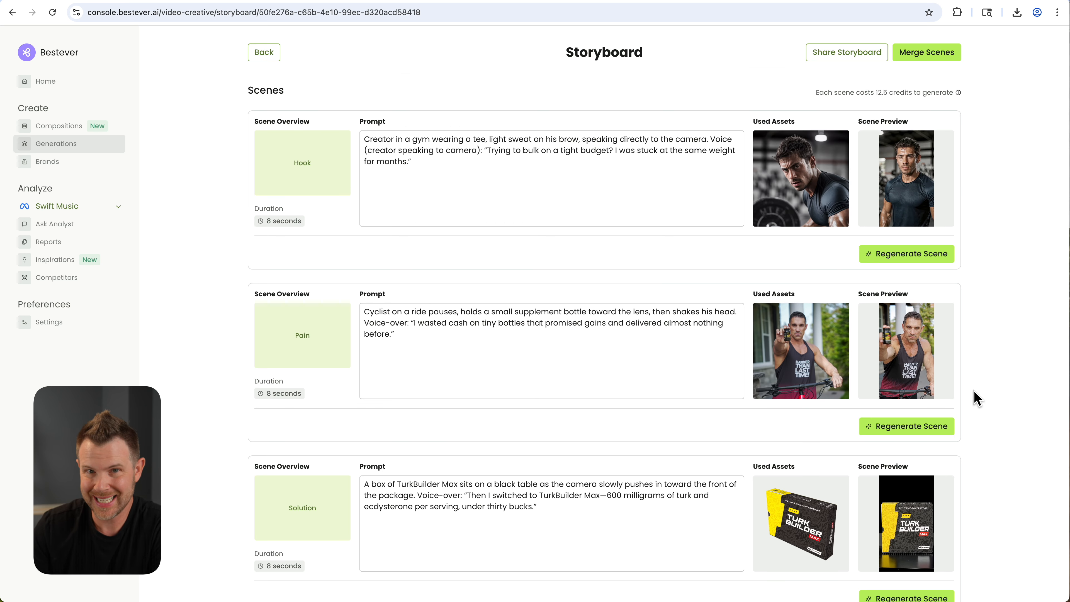
# Play the generated Hook and Pain scene videos in the storyboard, closing each preview.
pyautogui.moveTo(910, 175)
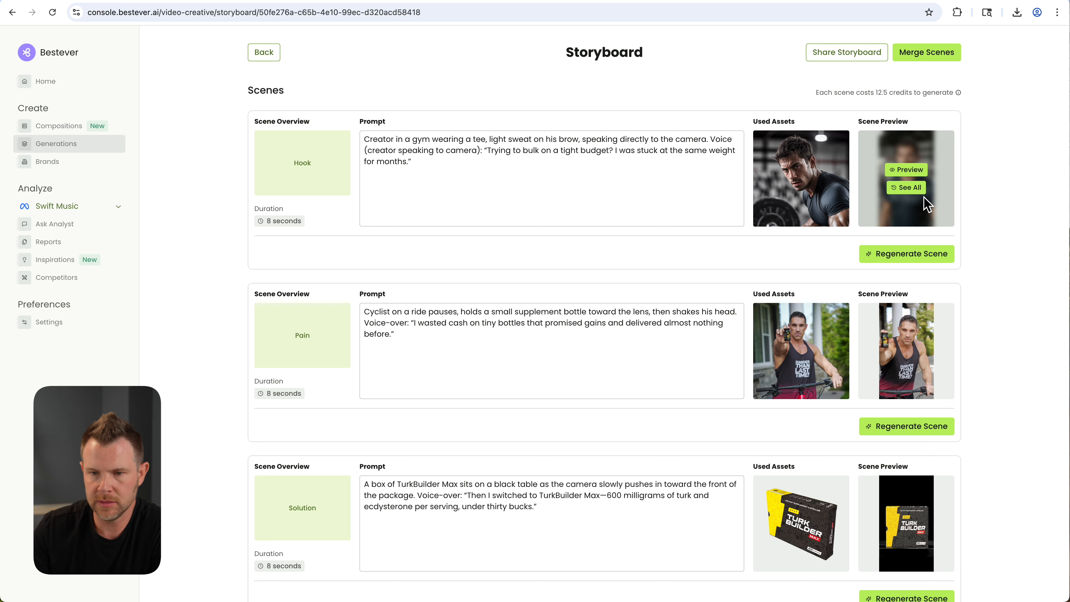
pyautogui.click(910, 171)
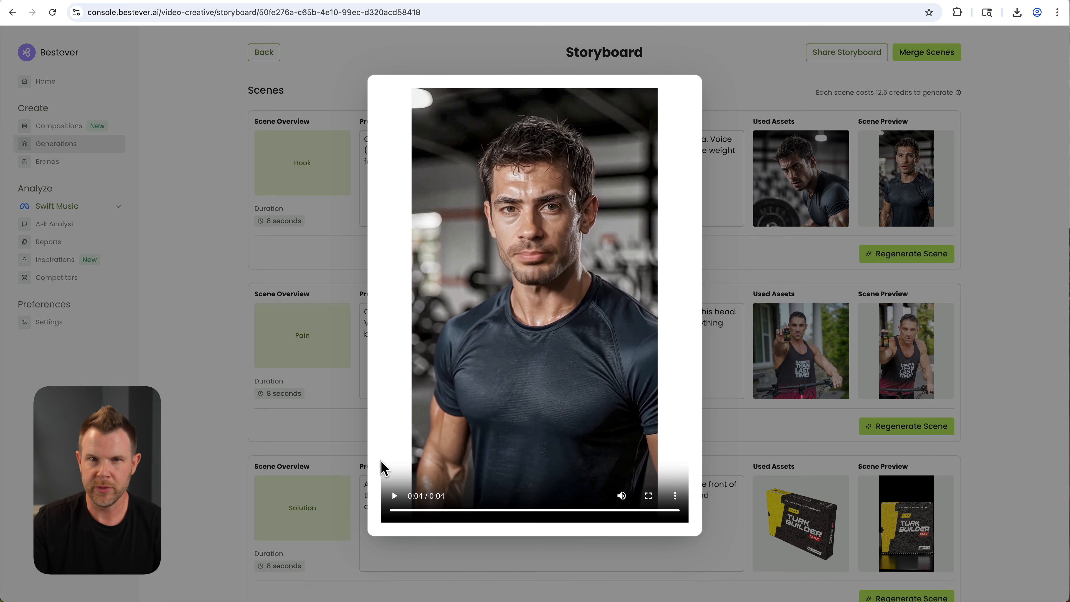
pyautogui.click(802, 393)
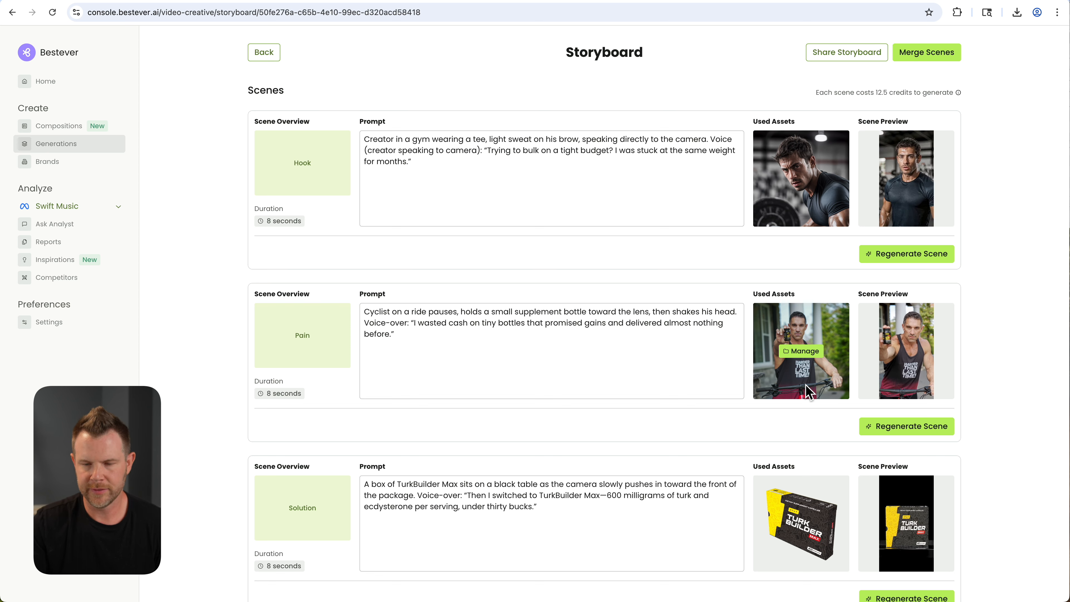
pyautogui.moveTo(914, 352)
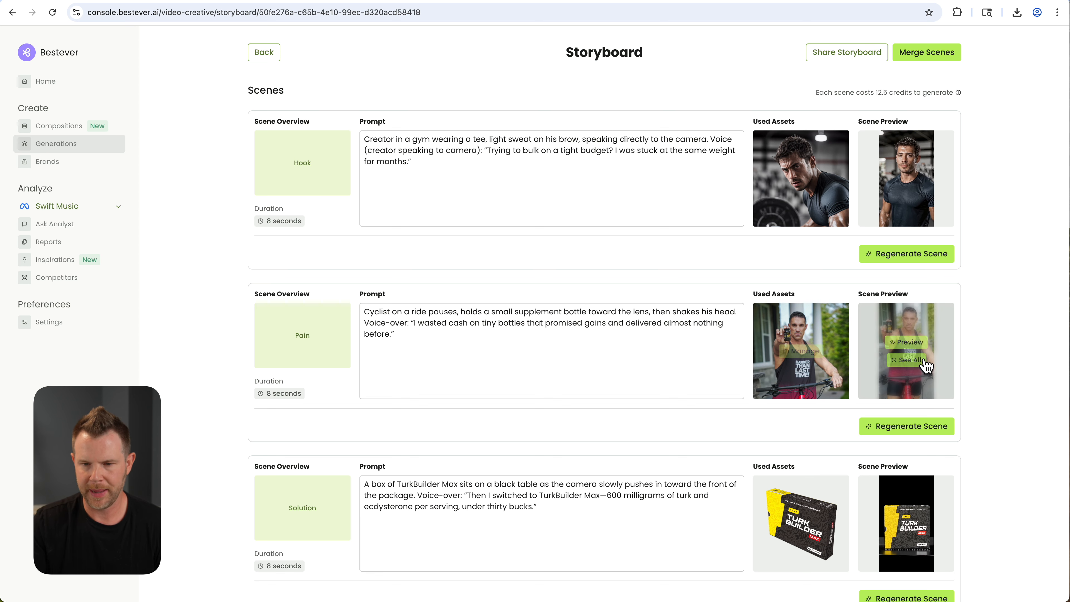
pyautogui.click(915, 342)
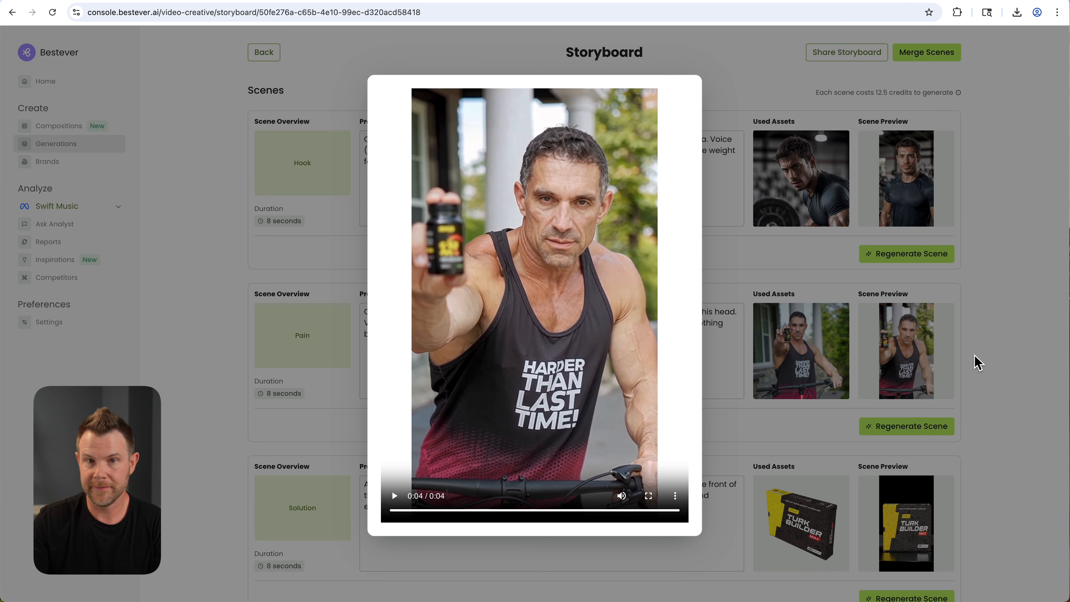
pyautogui.click(984, 354)
# Play the generated Solution and CTA scene videos in the storyboard, closing each preview.
pyautogui.moveTo(816, 366)
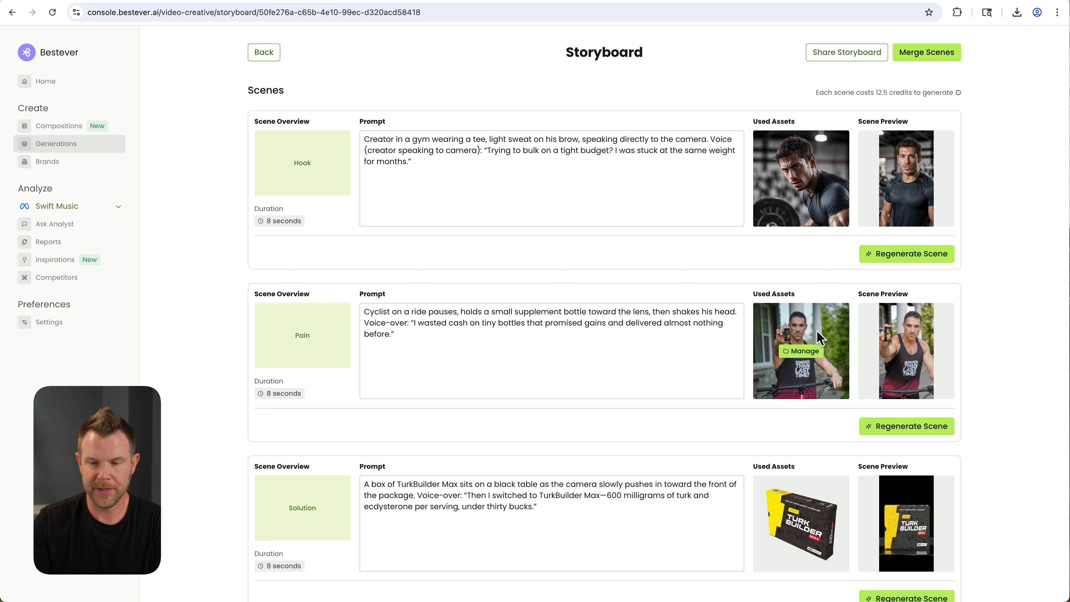
pyautogui.scroll(-4, 982, 426)
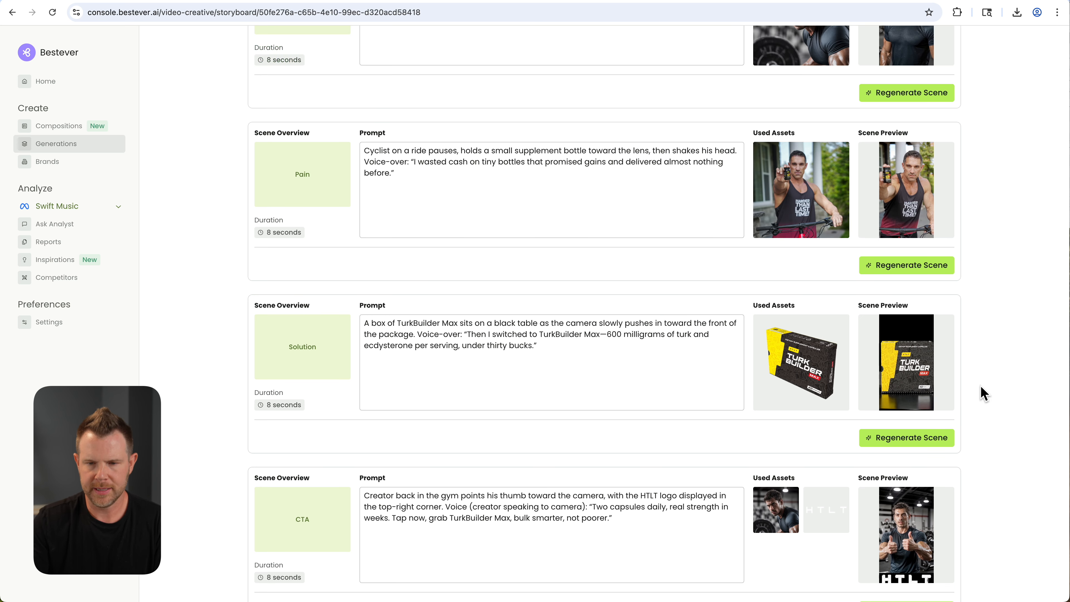
pyautogui.click(953, 372)
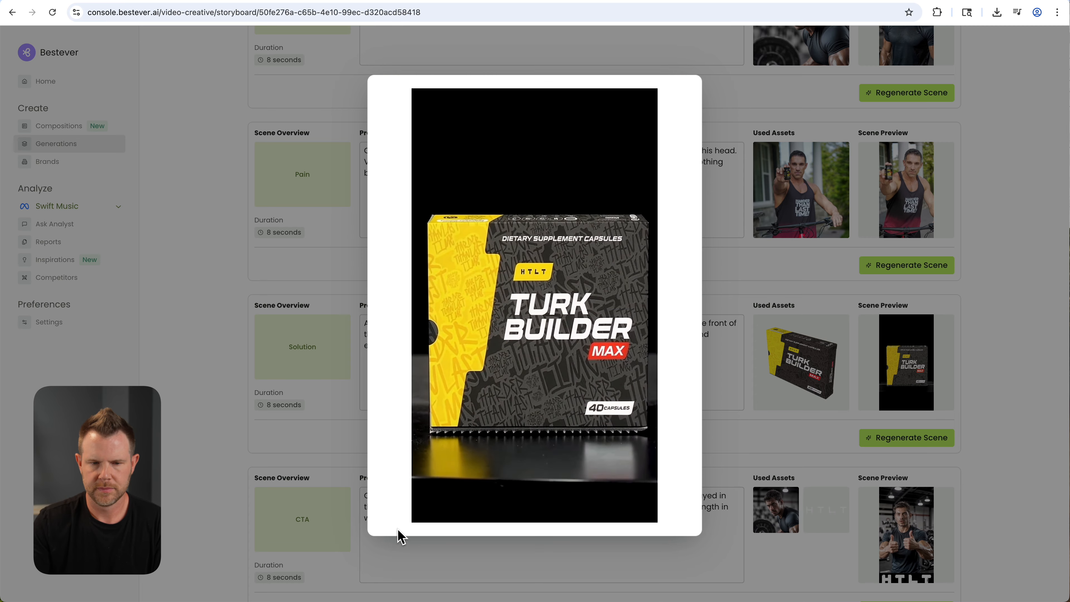
pyautogui.click(340, 466)
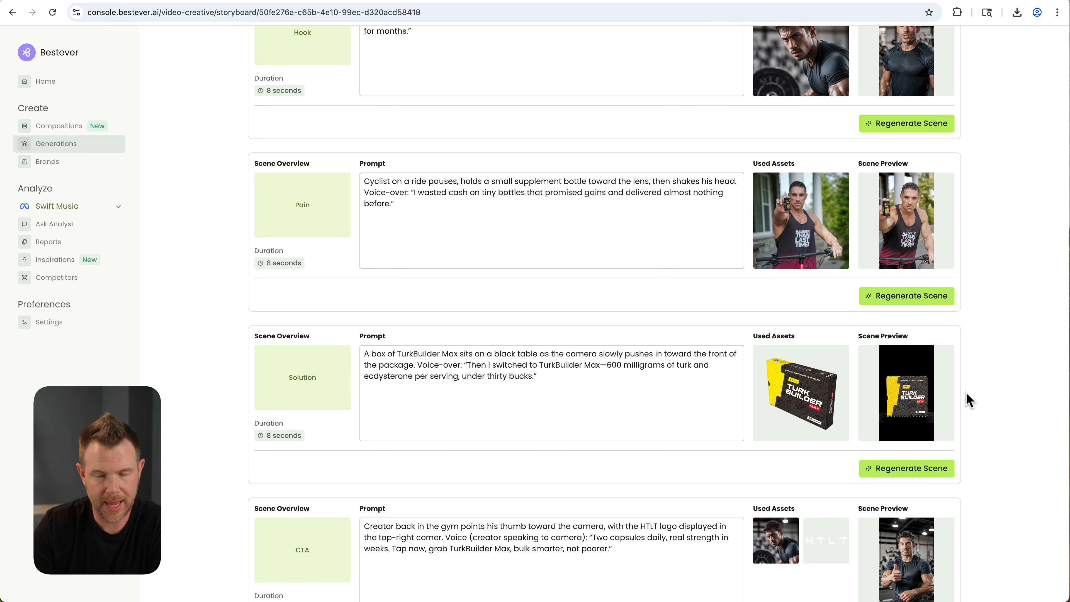
pyautogui.scroll(-2, 966, 405)
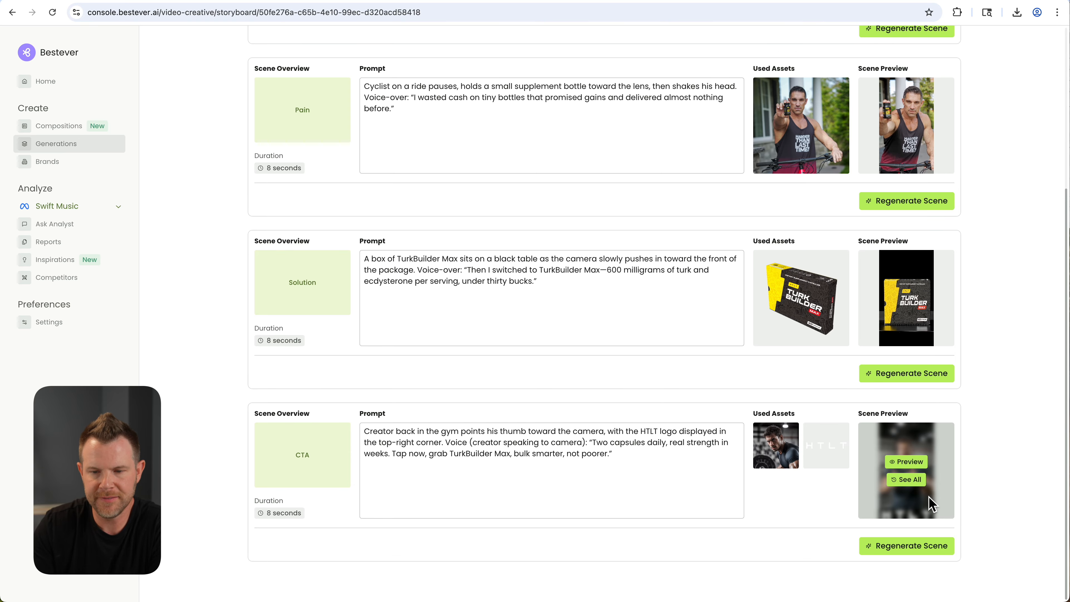
pyautogui.click(902, 502)
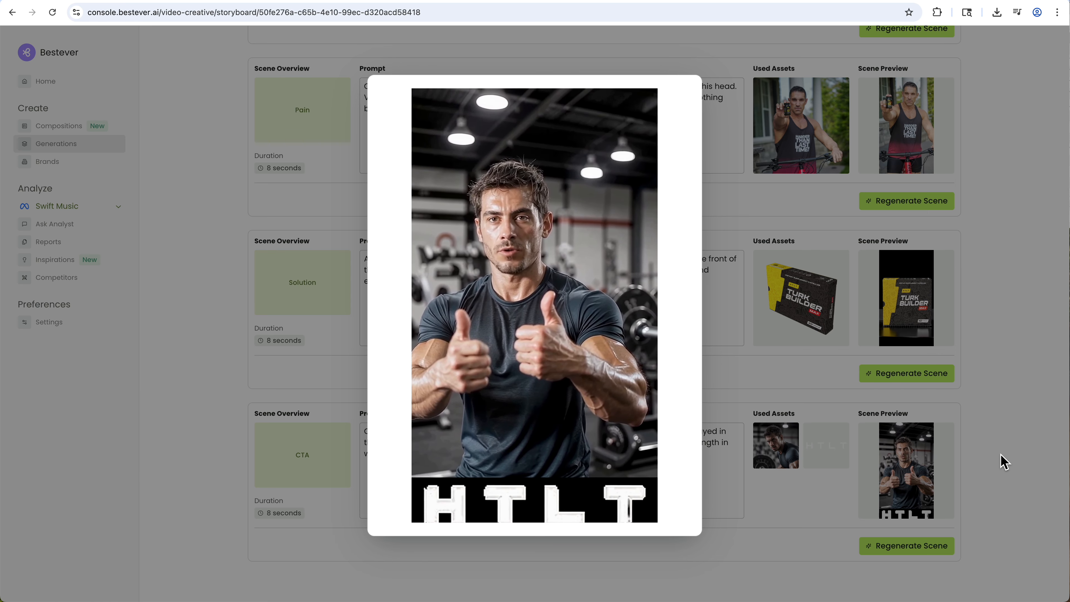
pyautogui.click(1002, 376)
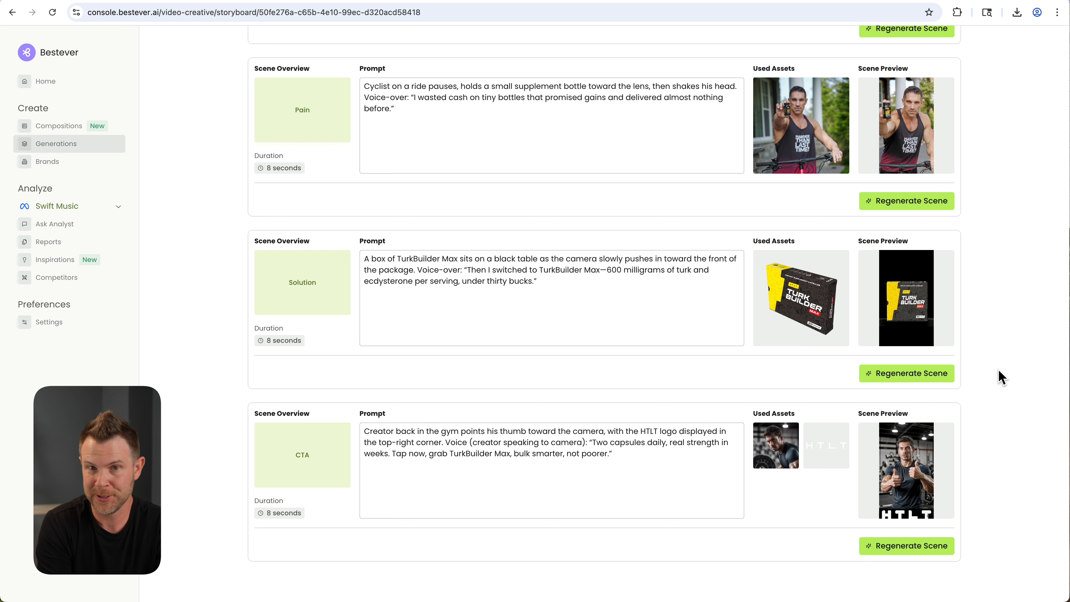
# Merge the storyboard's four scenes into one video in the editor and export the merged video.
pyautogui.scroll(5, 969, 253)
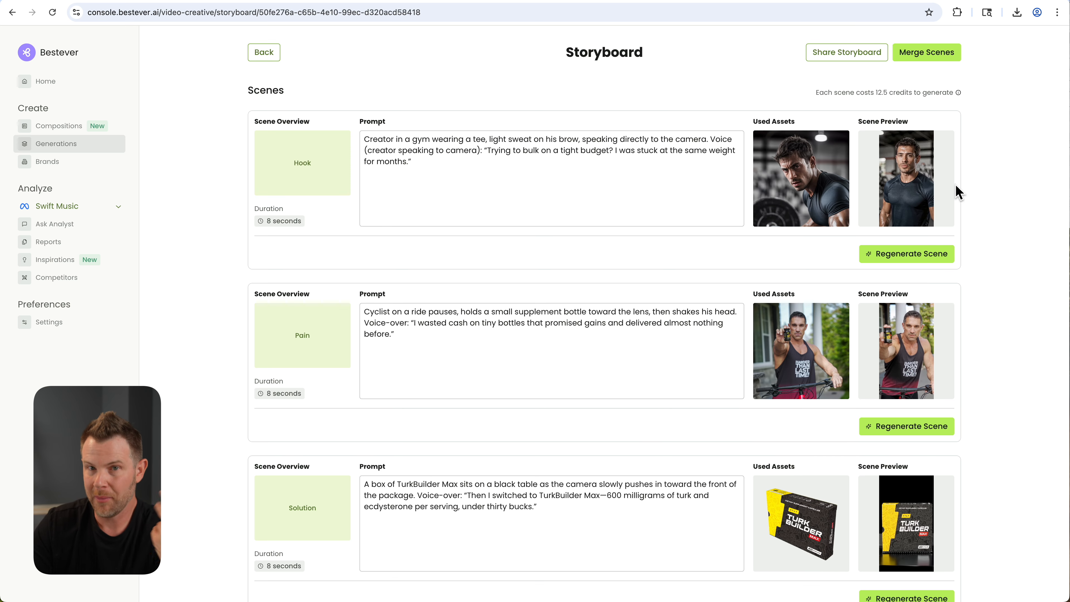
pyautogui.click(940, 54)
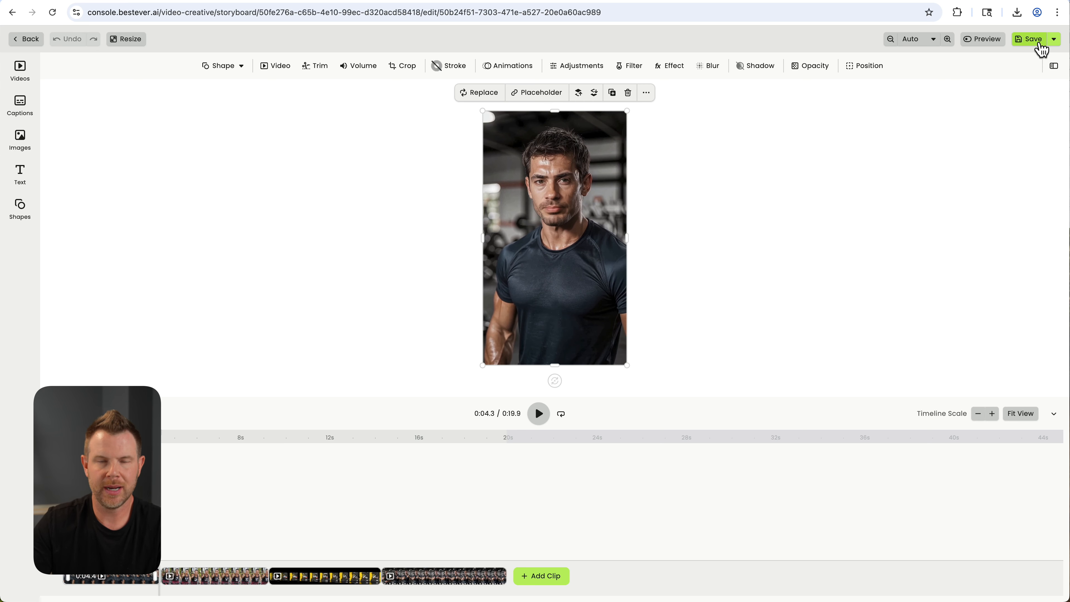
pyautogui.click(1053, 43)
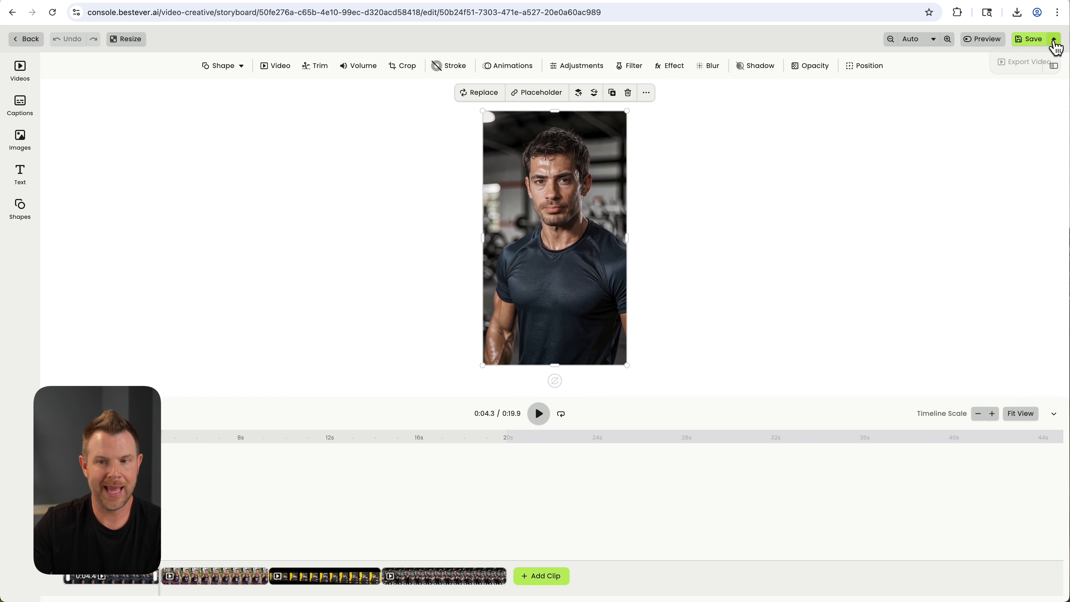
pyautogui.click(1044, 62)
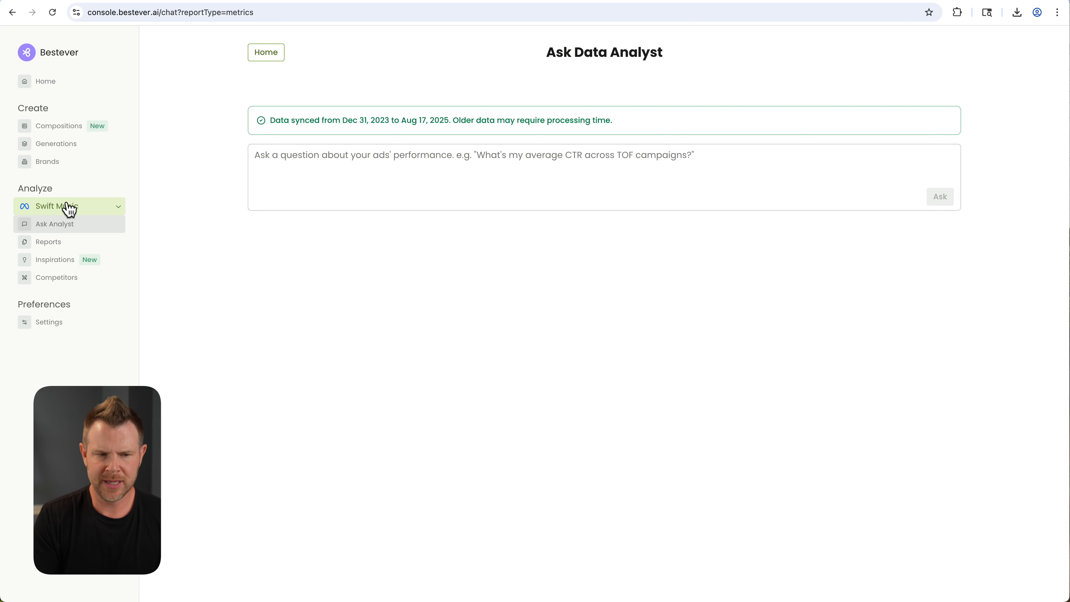
# Review the ad platform connections for Meta and LinkedIn in the settings and close them.
pyautogui.click(44, 322)
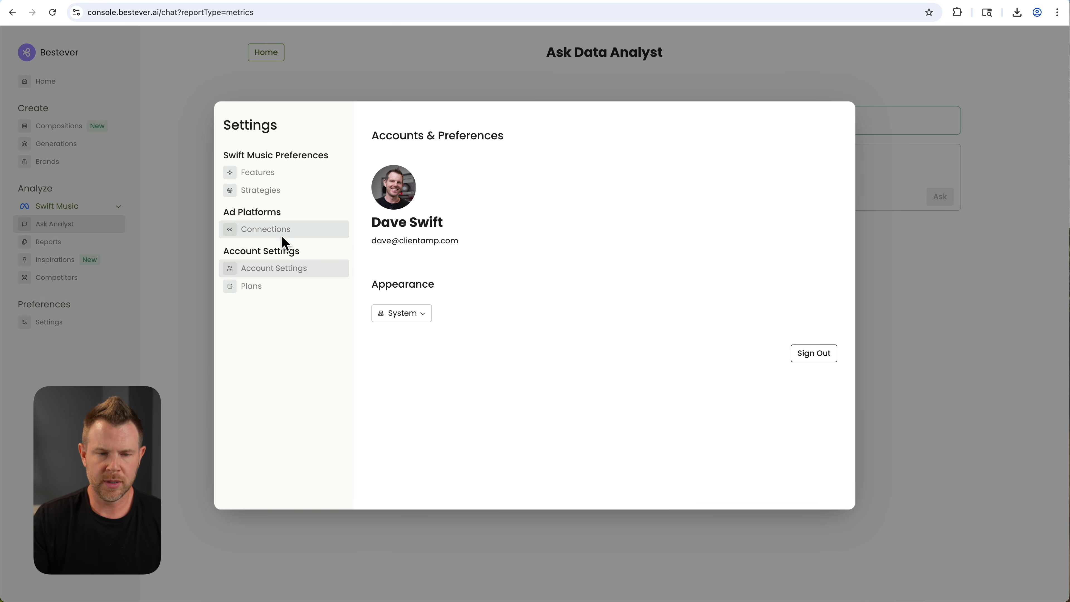
pyautogui.click(273, 236)
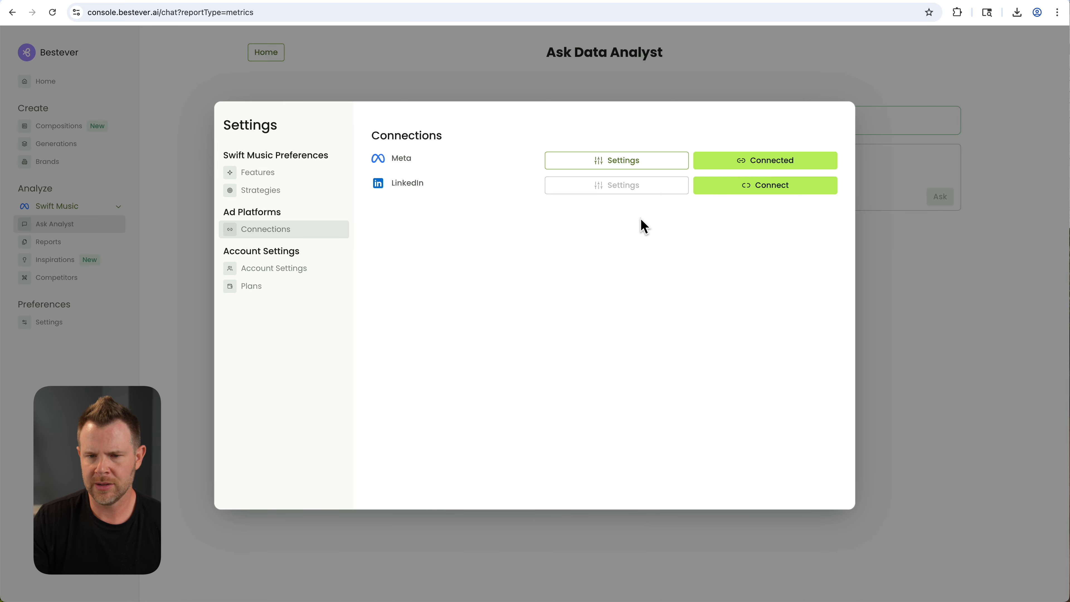
pyautogui.click(927, 266)
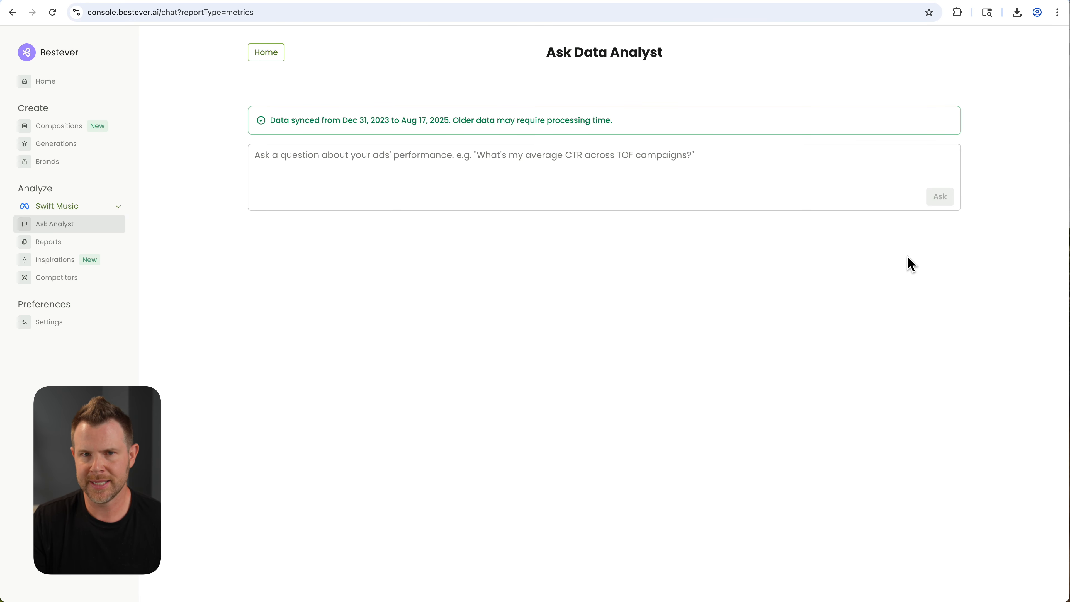